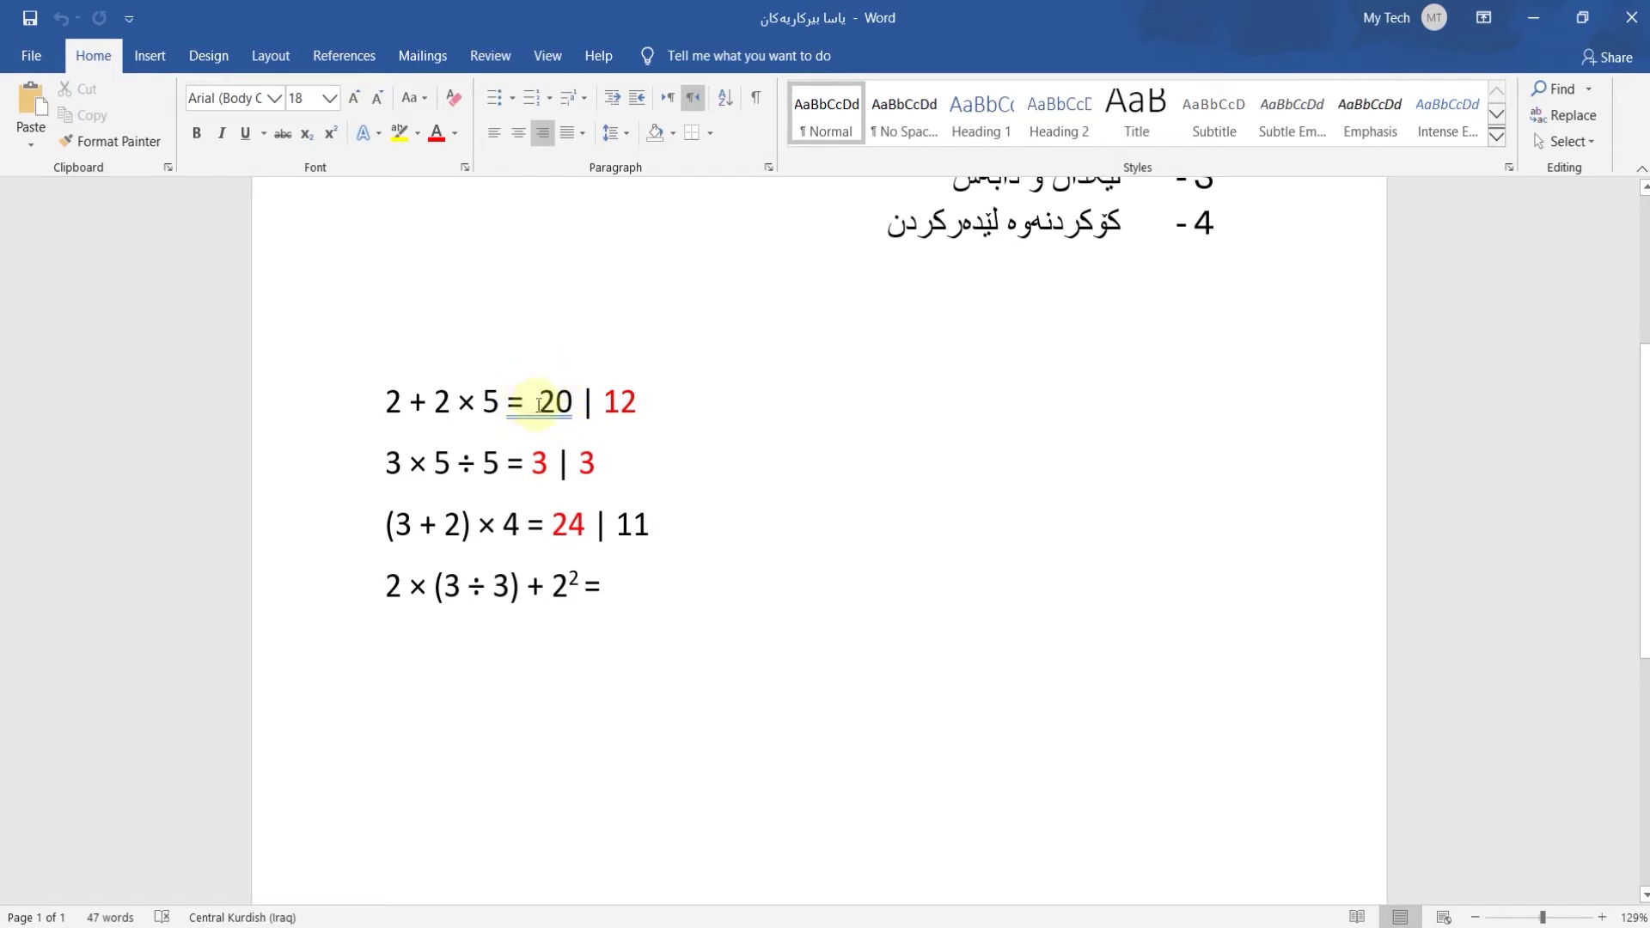
{"action": "scroll", "coordinate": [538, 411], "scroll_direction": "up", "scroll_amount": 1}
{"action": "scroll", "coordinate": [538, 411], "scroll_direction": "up", "scroll_amount": 2}
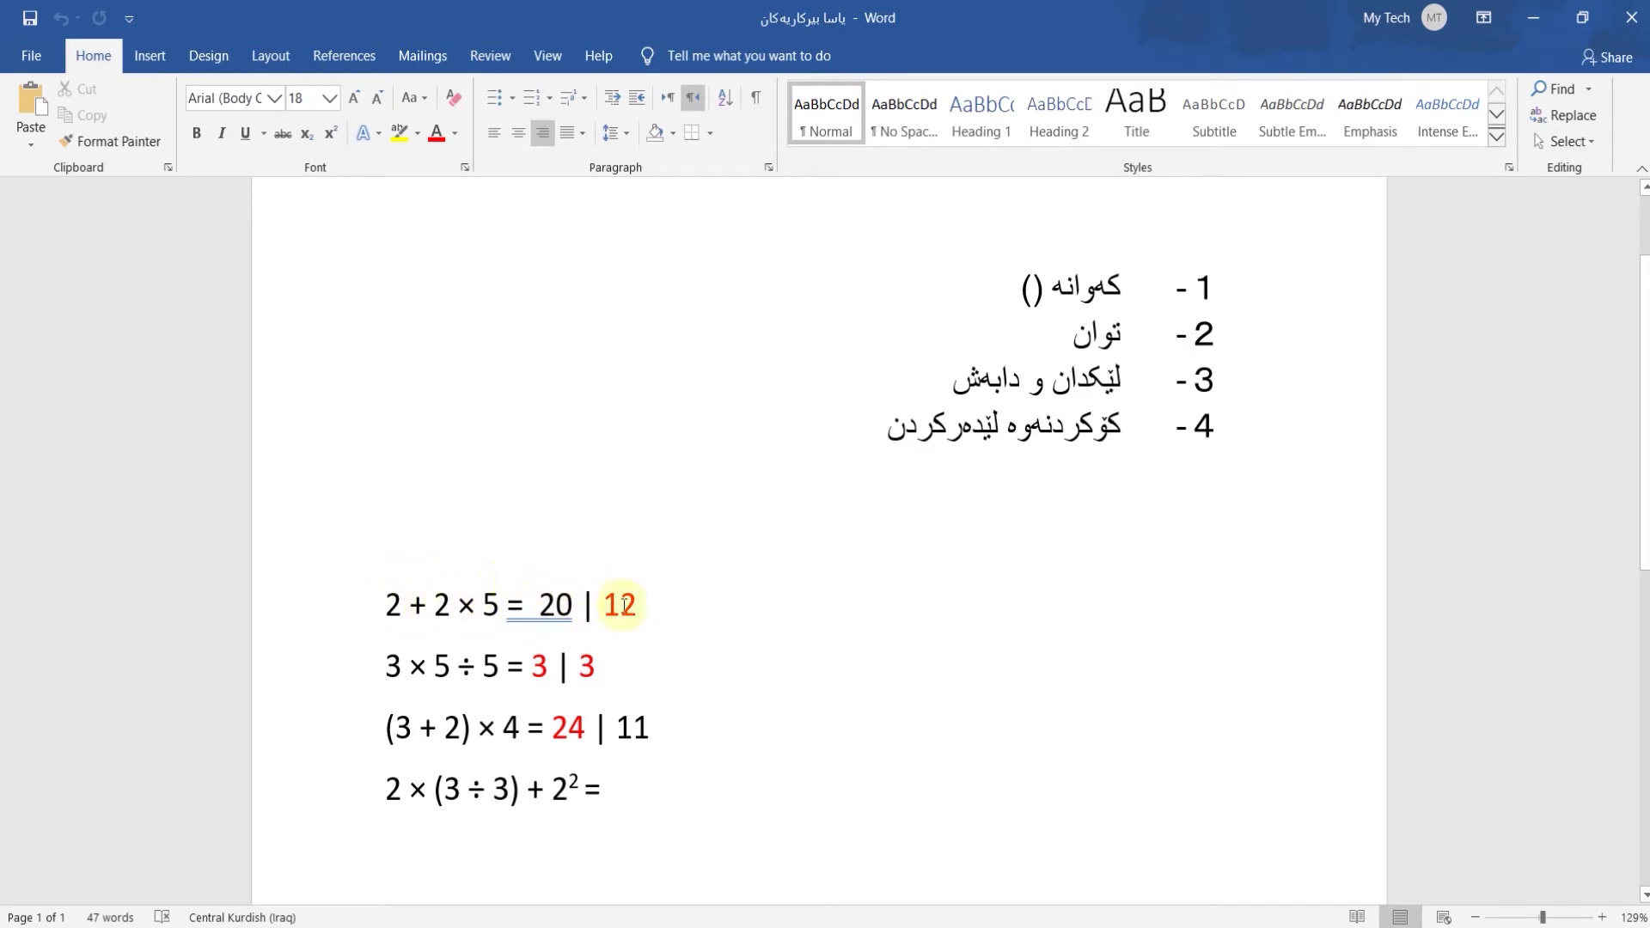
{"action": "left_click_drag", "start_coordinate": [602, 604], "coordinate": [644, 603]}
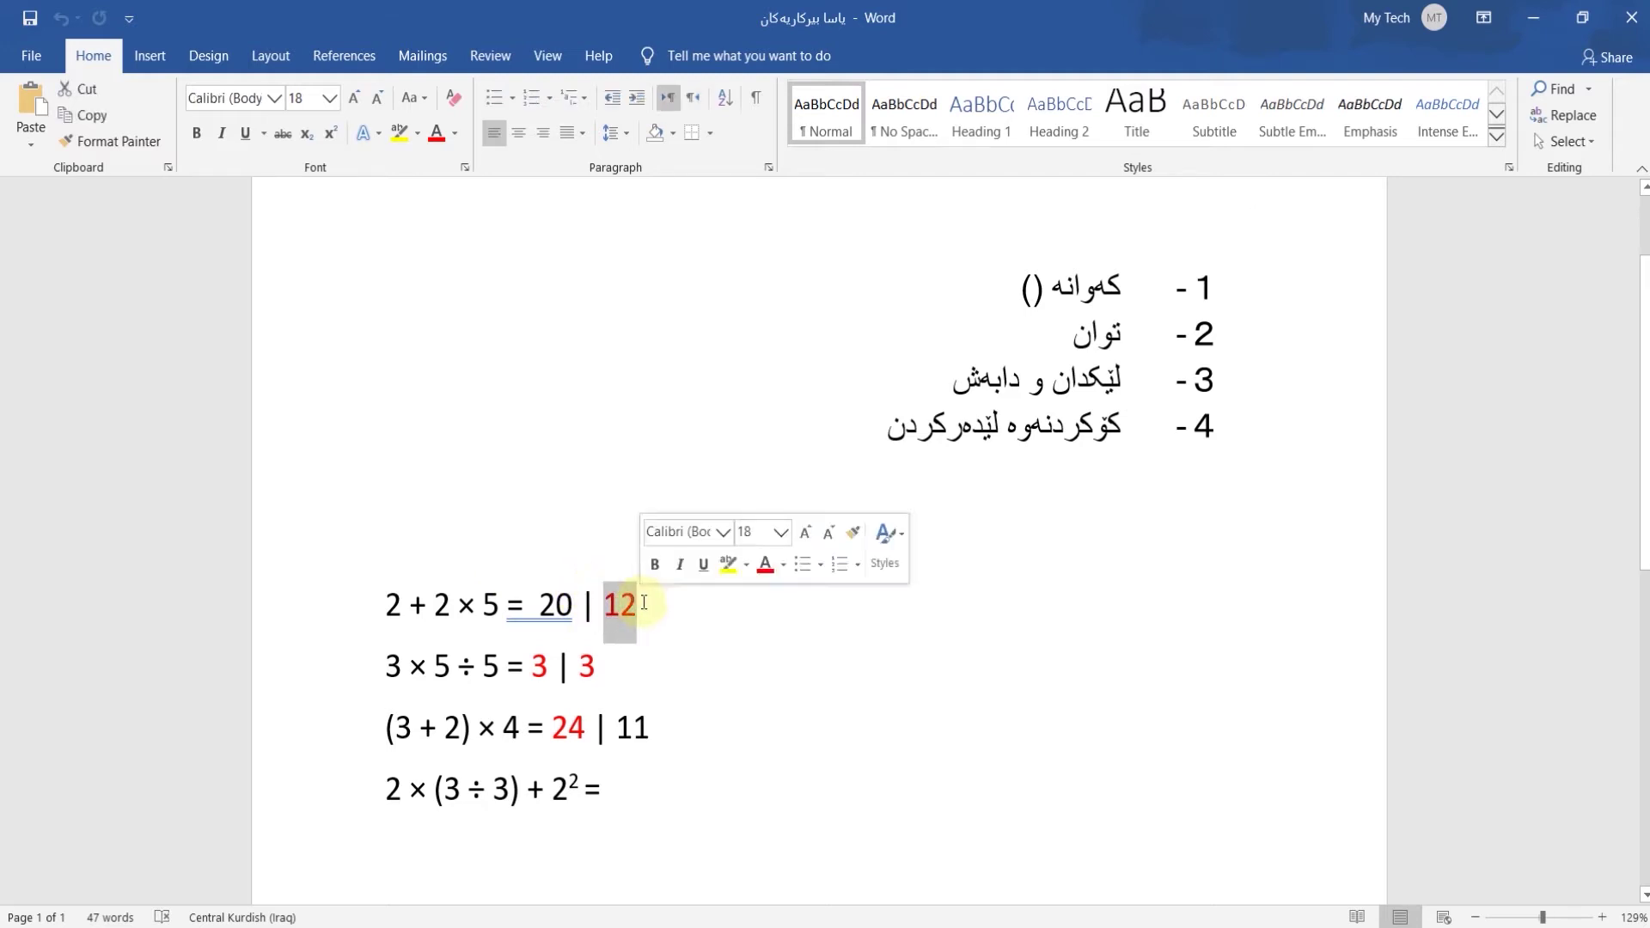
{"action": "left_click", "coordinate": [683, 602]}
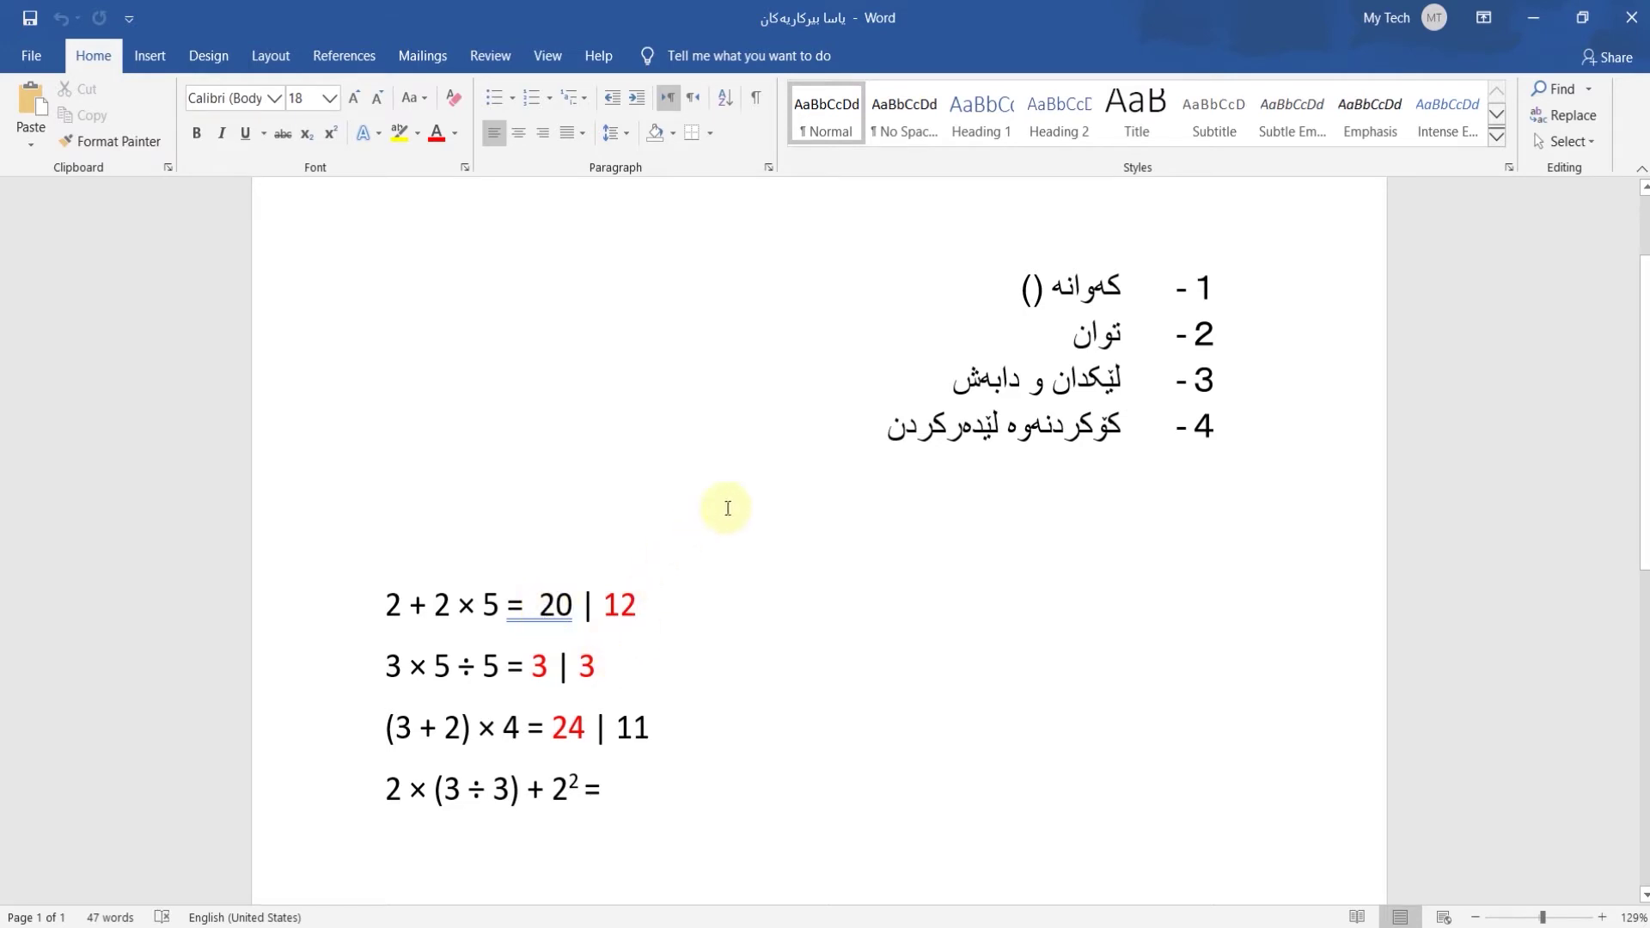
{"action": "left_click_drag", "start_coordinate": [934, 379], "coordinate": [1190, 397]}
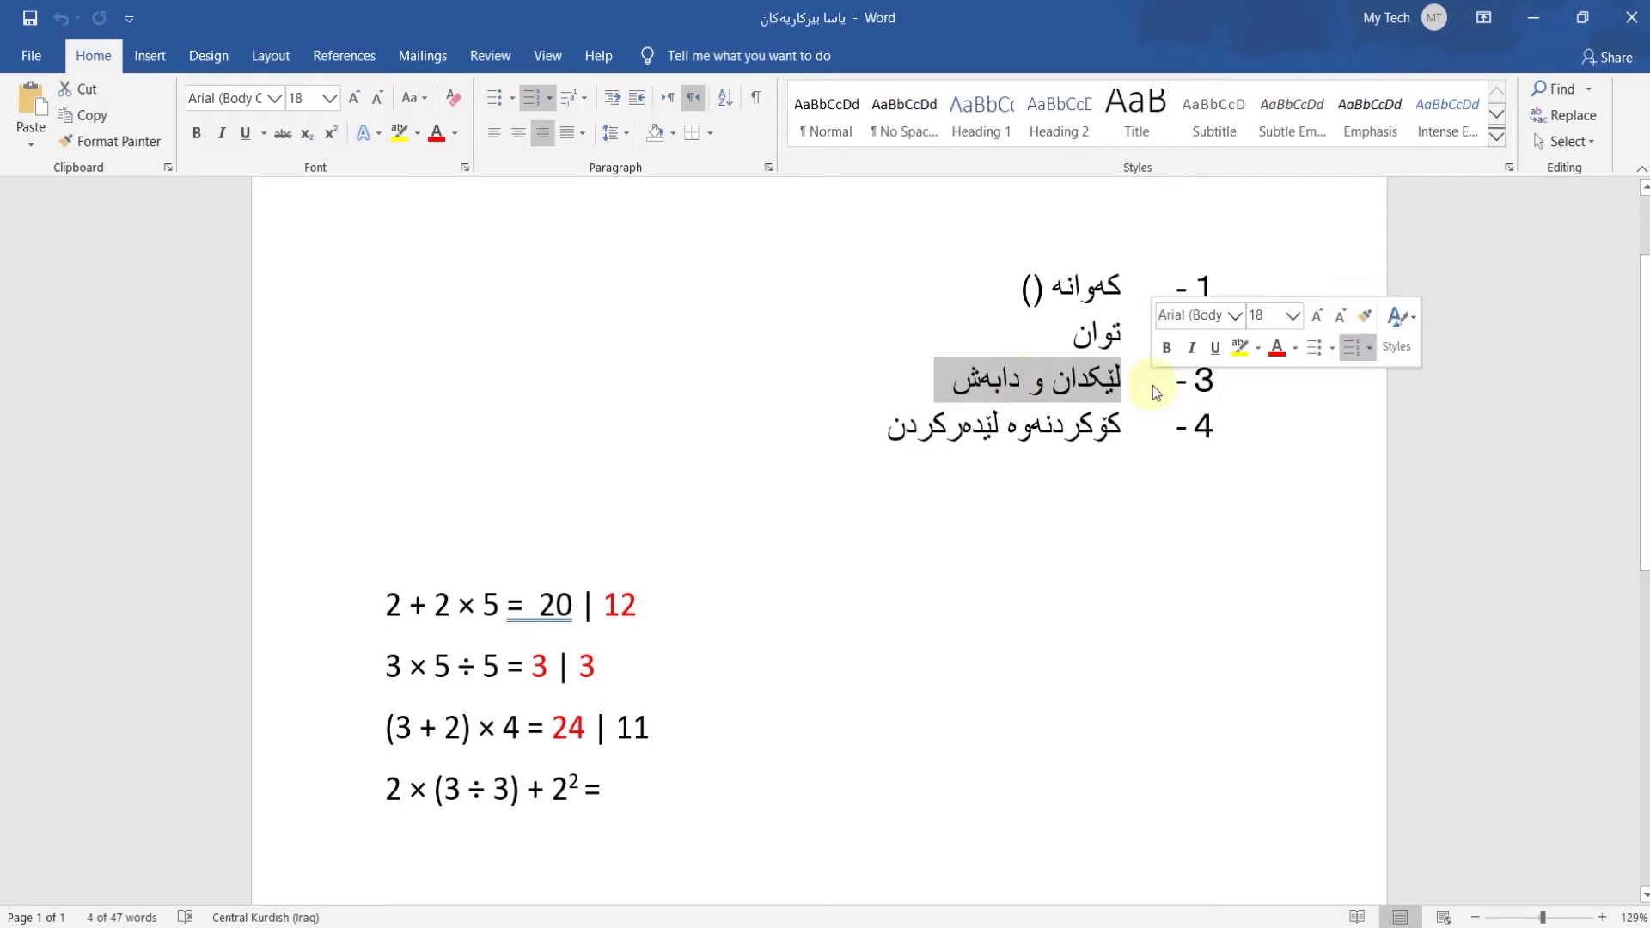
{"action": "left_click_drag", "start_coordinate": [872, 431], "coordinate": [1122, 426]}
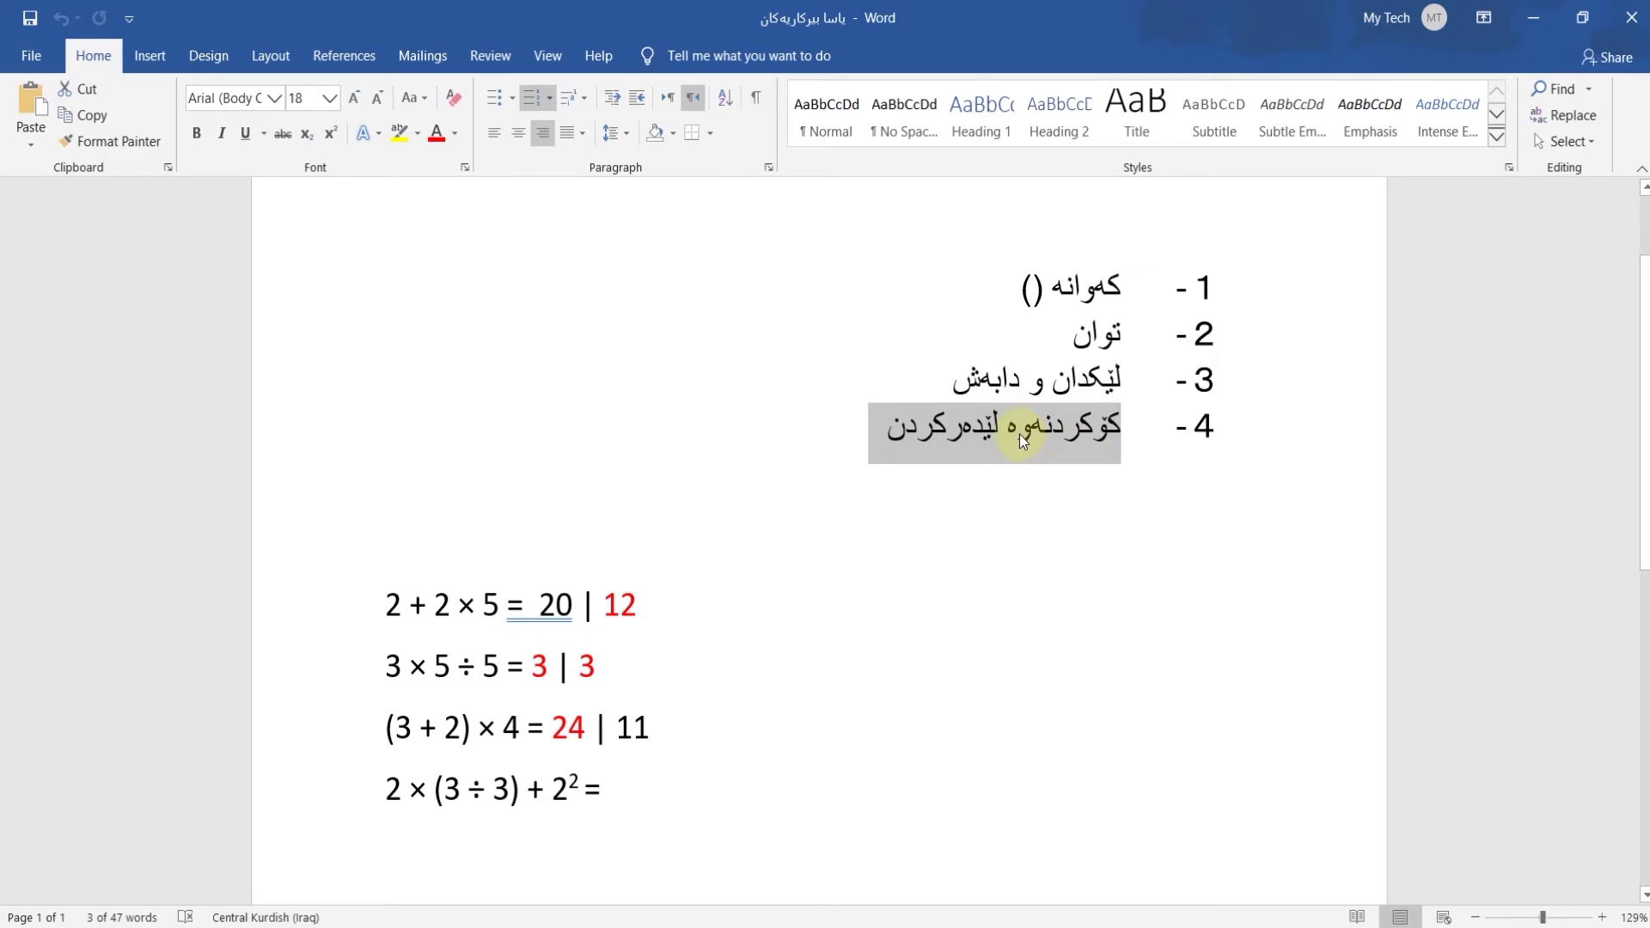
{"action": "left_click", "coordinate": [1090, 384]}
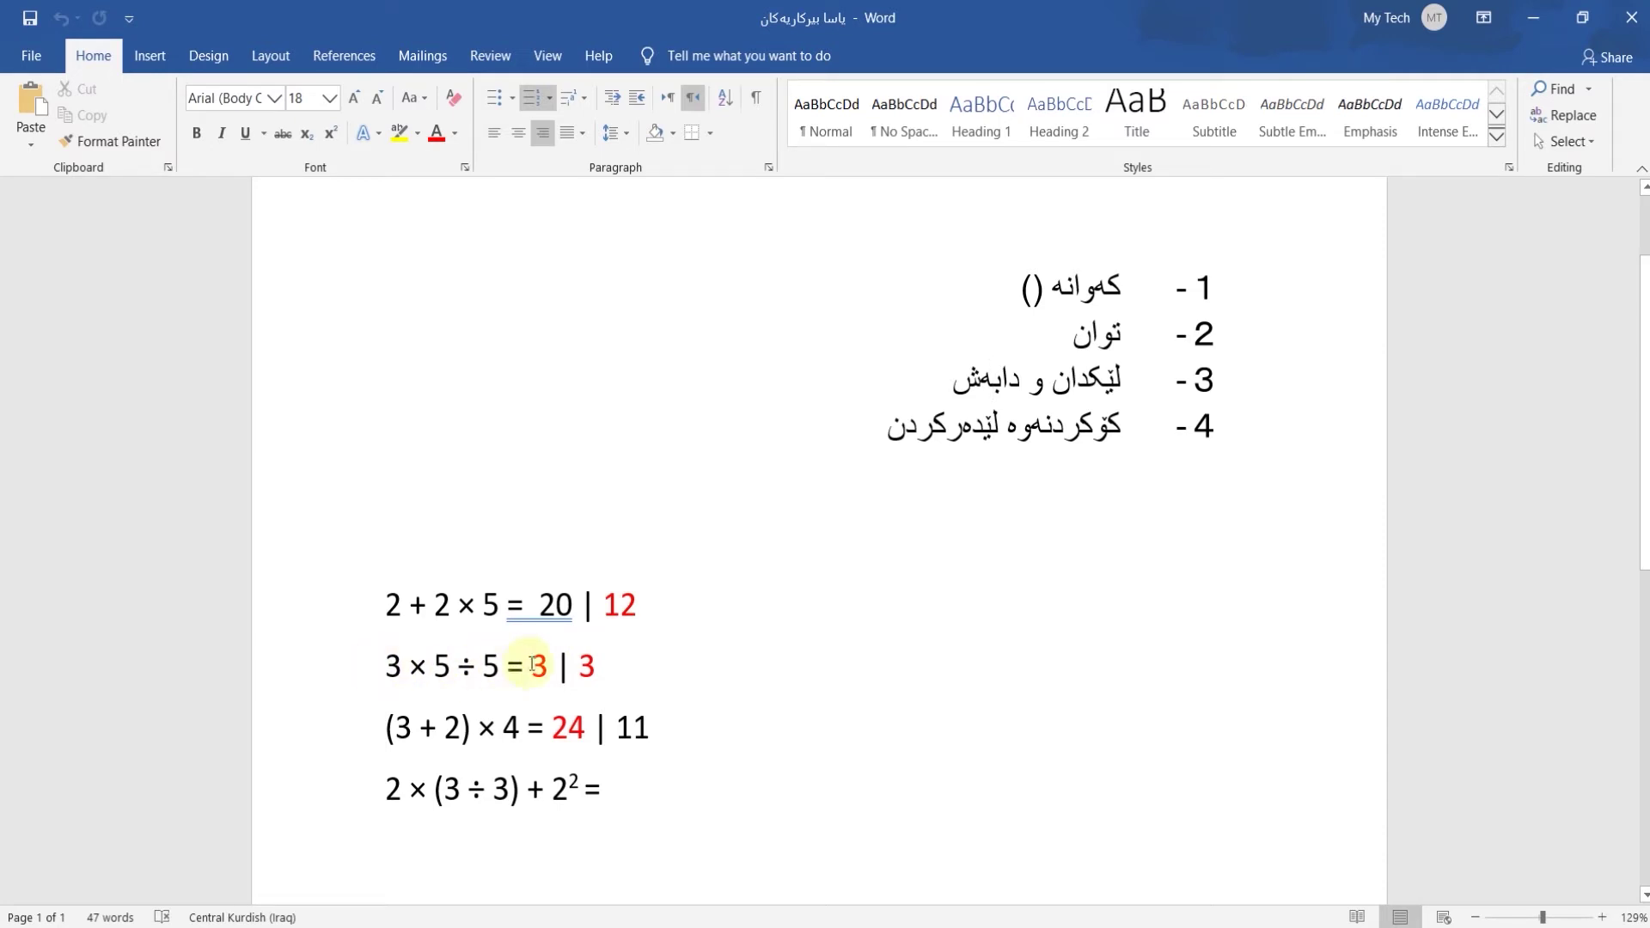
{"action": "left_click_drag", "start_coordinate": [606, 664], "coordinate": [513, 662]}
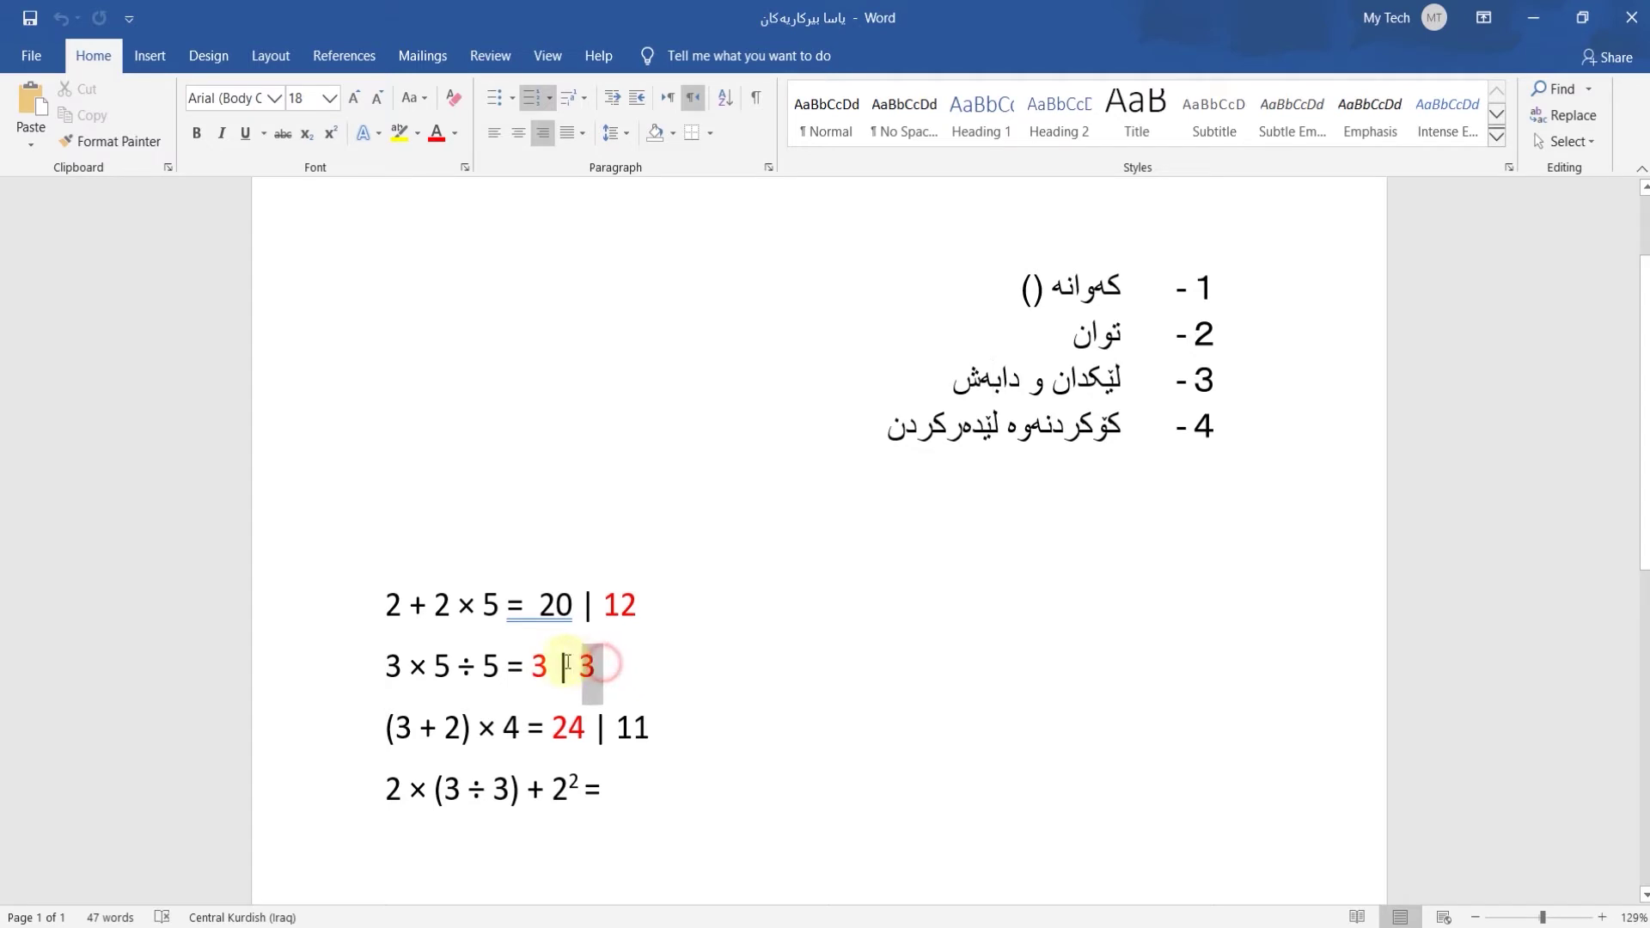
Remove the extra space after the plus sign in (3 + 2) in the third equation.
{"action": "left_click", "coordinate": [557, 667]}
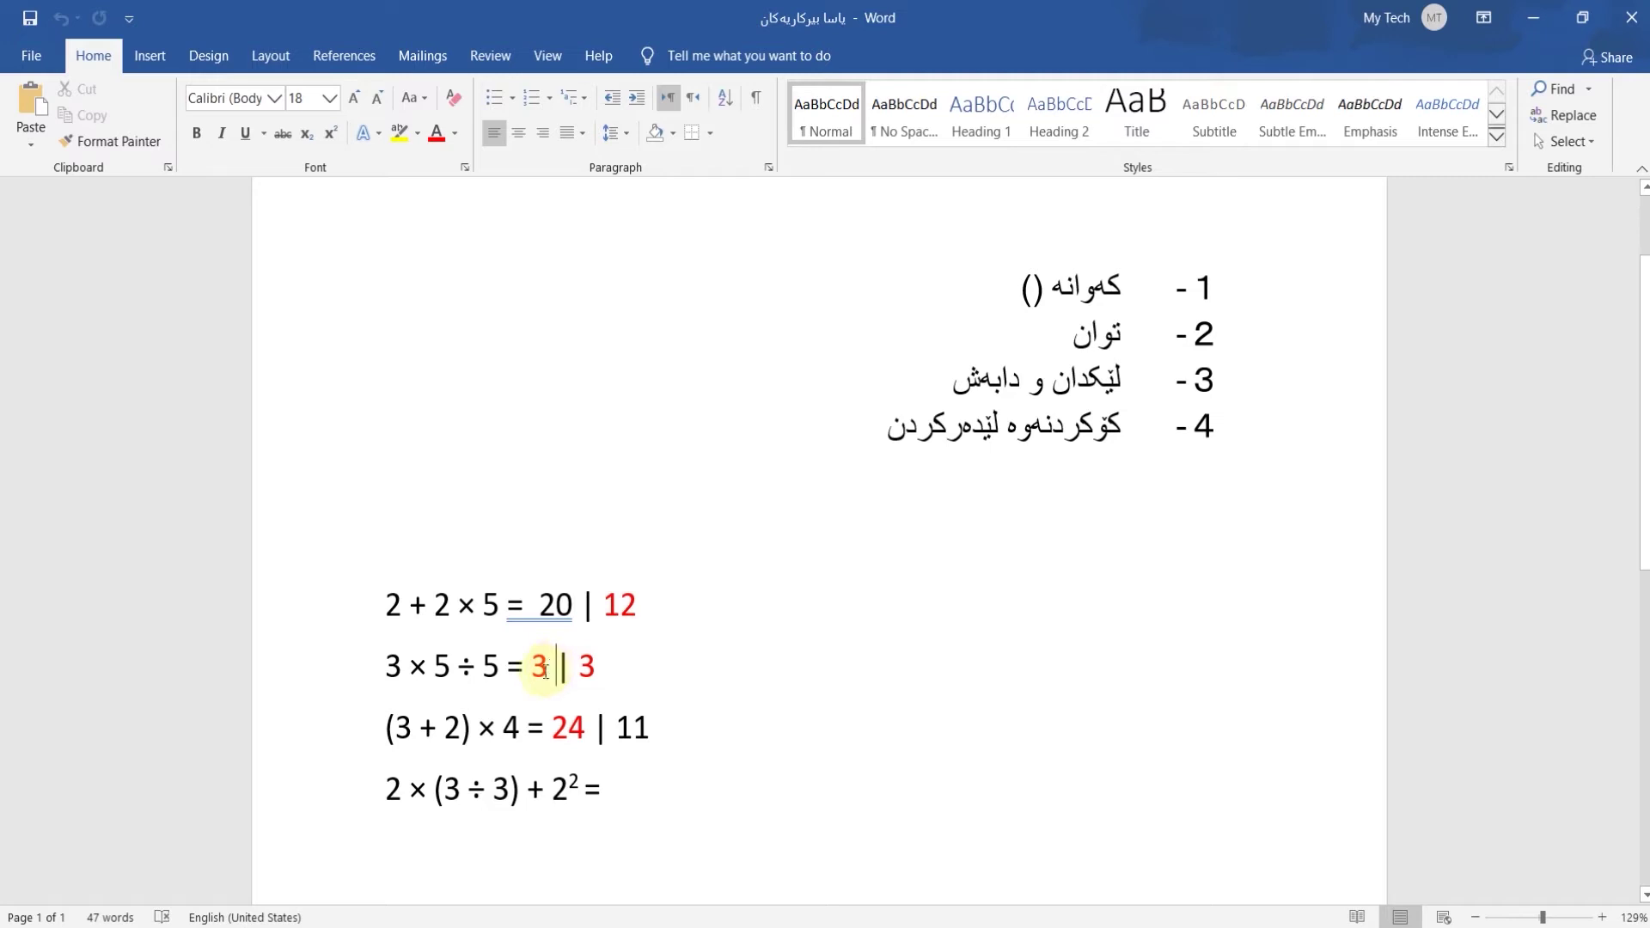
{"action": "scroll", "coordinate": [545, 672], "scroll_direction": "down", "scroll_amount": 1}
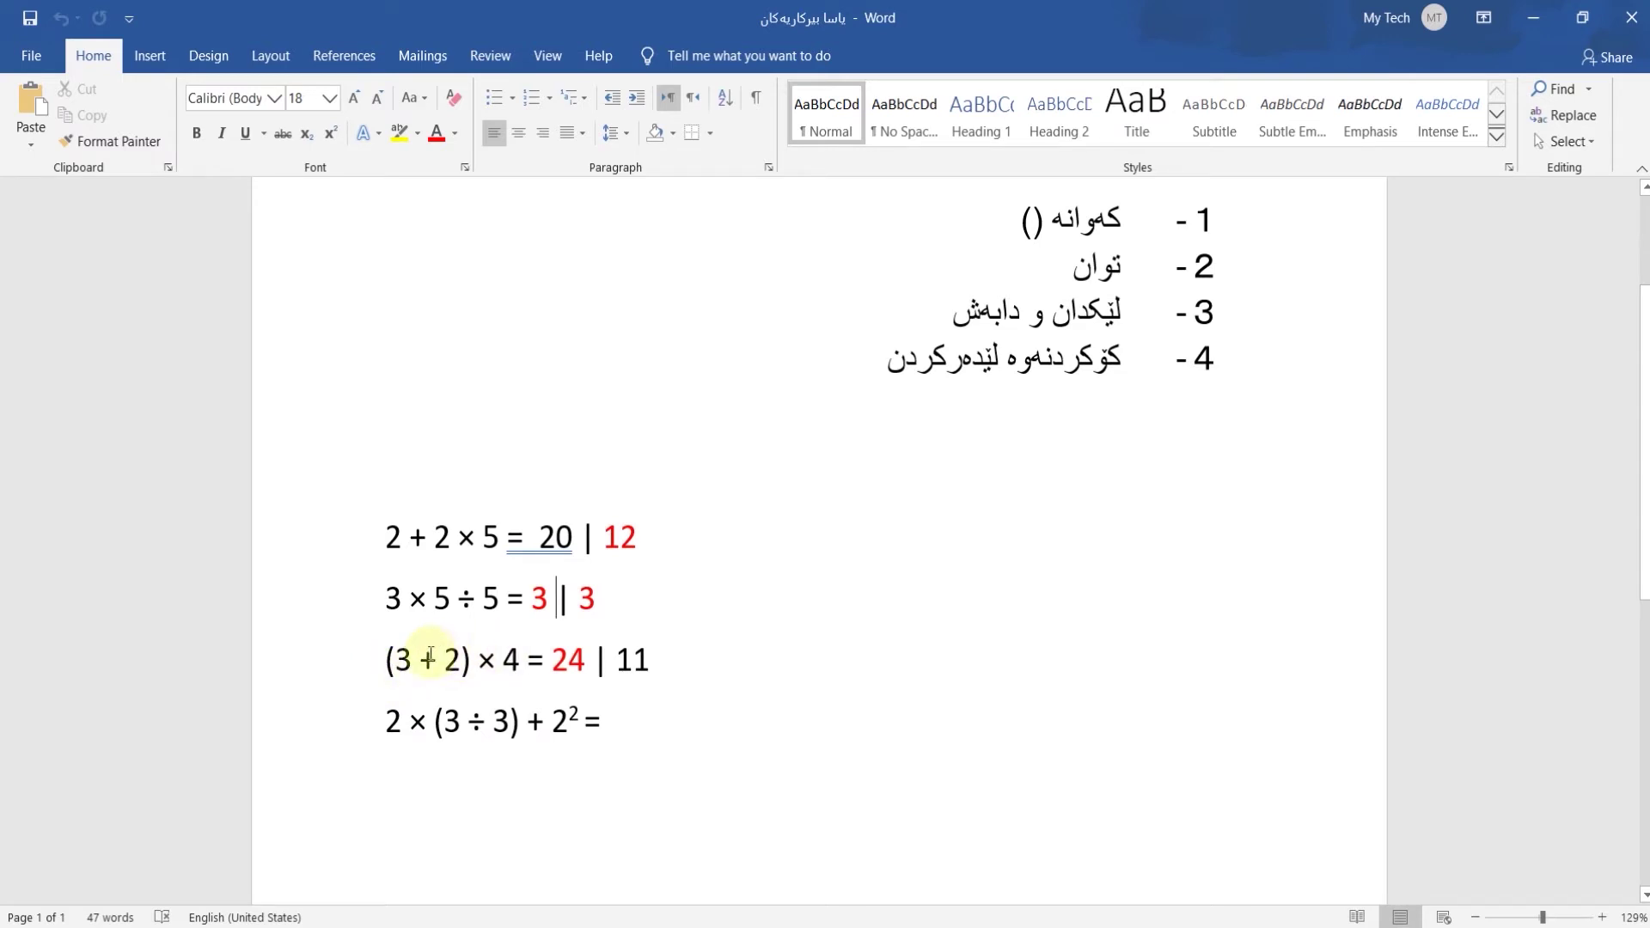
{"action": "left_click", "coordinate": [461, 660]}
{"action": "scroll", "coordinate": [514, 729], "scroll_direction": "up", "scroll_amount": 1}
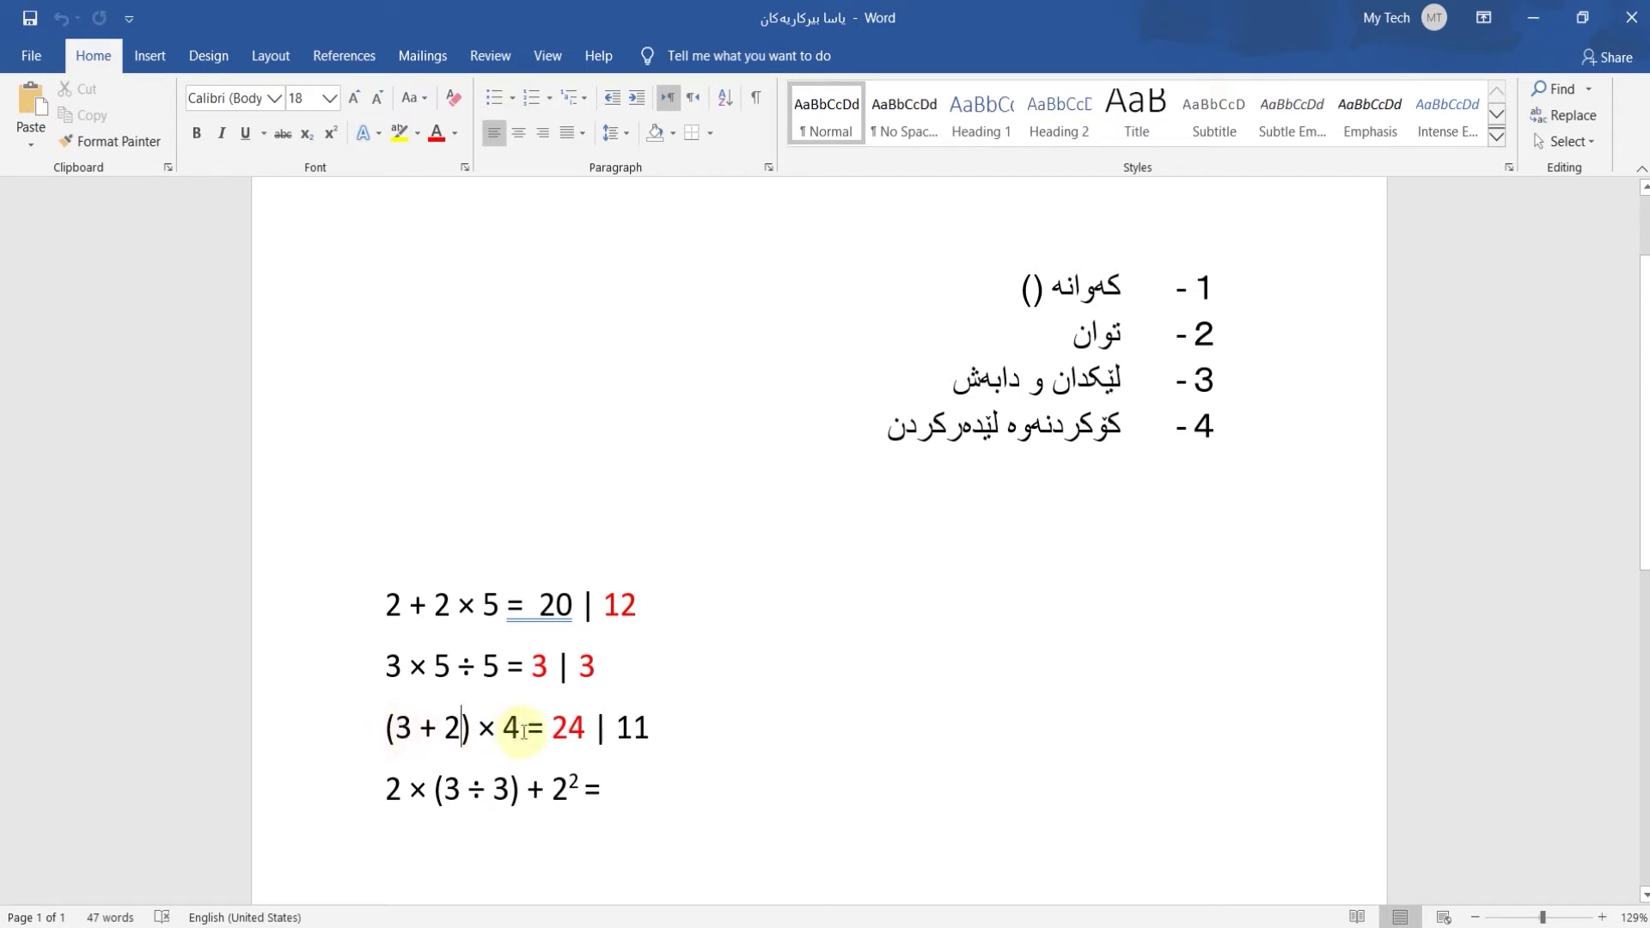
{"action": "left_click", "coordinate": [634, 729]}
{"action": "left_click", "coordinate": [441, 728]}
{"action": "key", "text": "BackSpace"}
Change the third equation's red answer from 24 to 20 by replacing the 4 with 0.
{"action": "left_click_drag", "start_coordinate": [584, 728], "coordinate": [567, 739]}
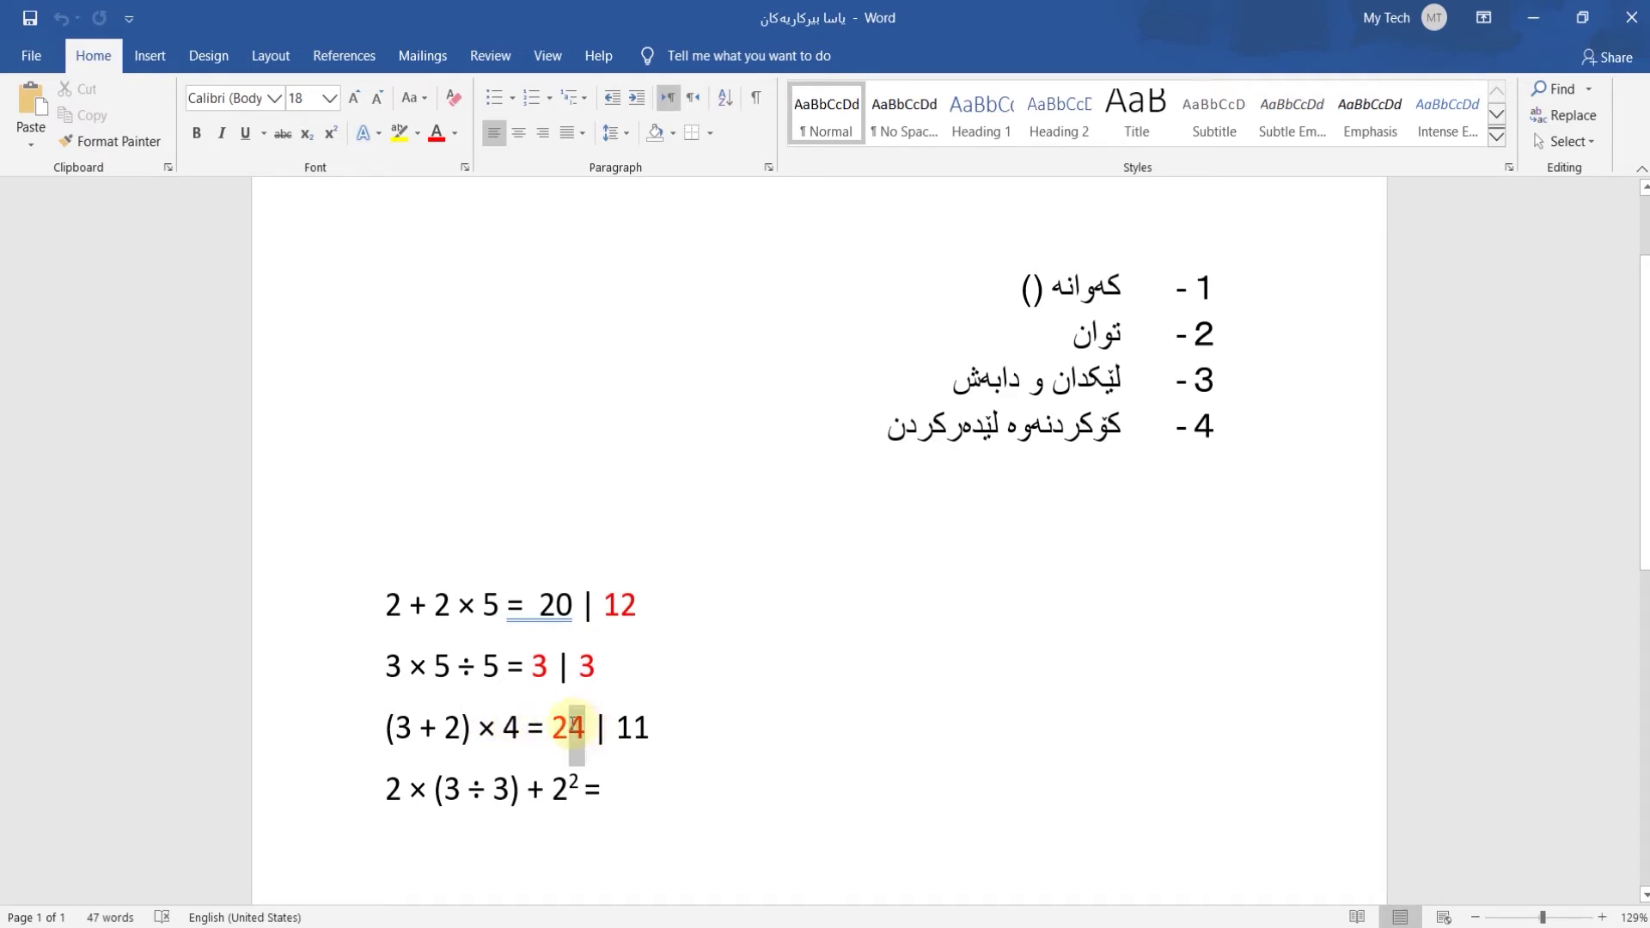
{"action": "type", "text": "0"}
{"action": "left_click", "coordinate": [566, 742]}
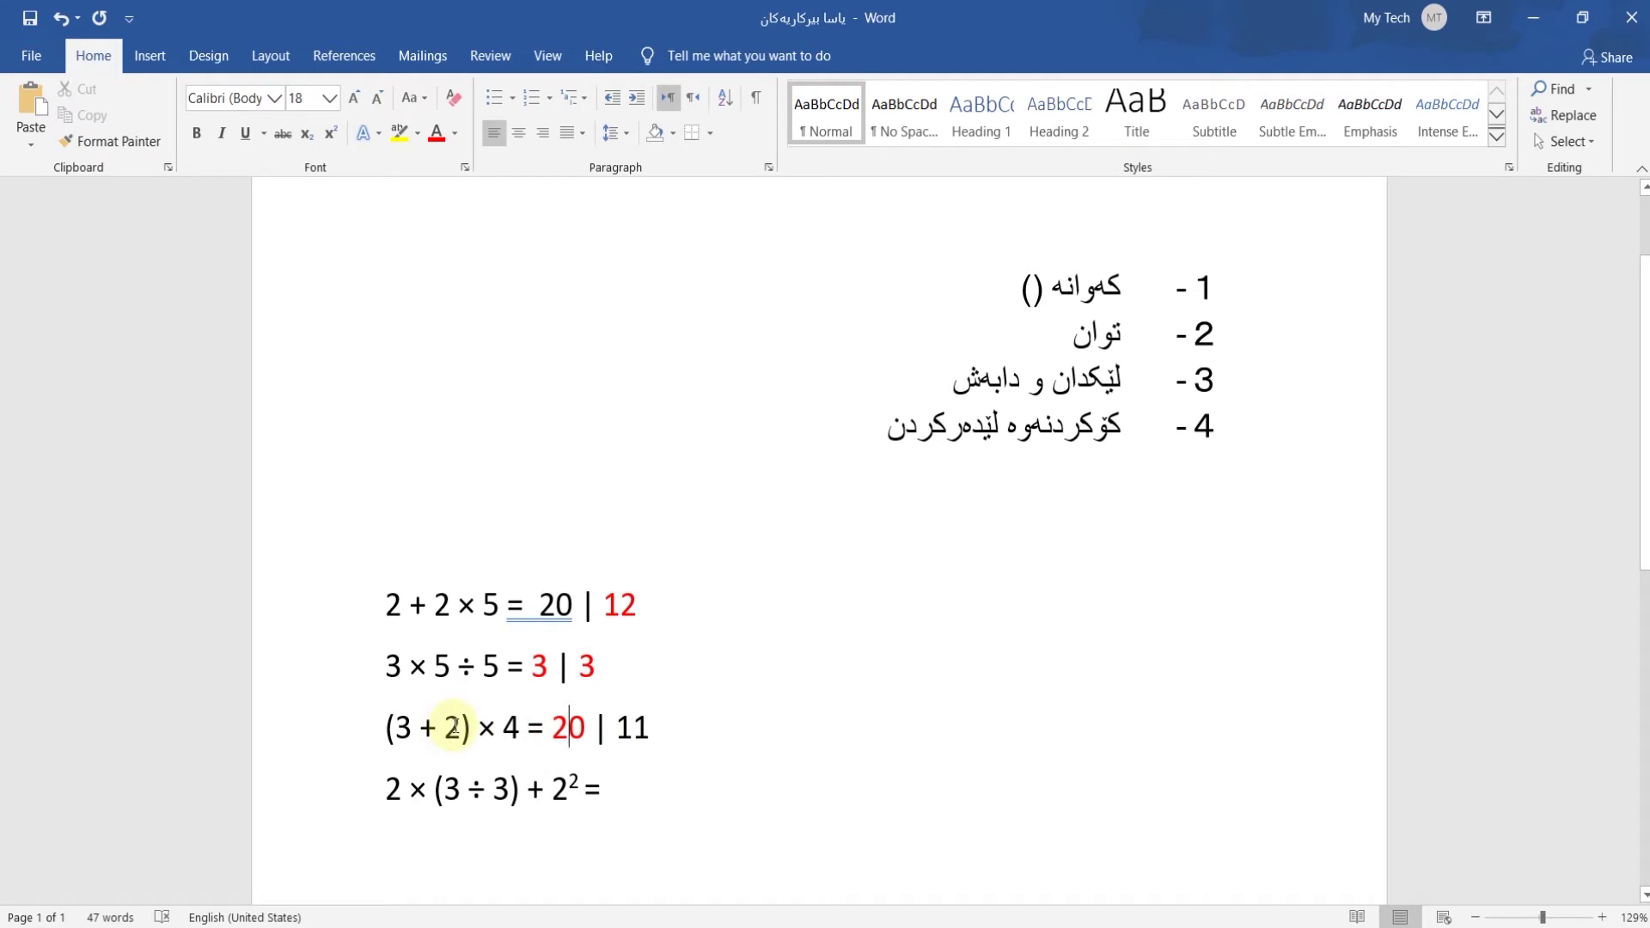
{"action": "double_click", "coordinate": [584, 722]}
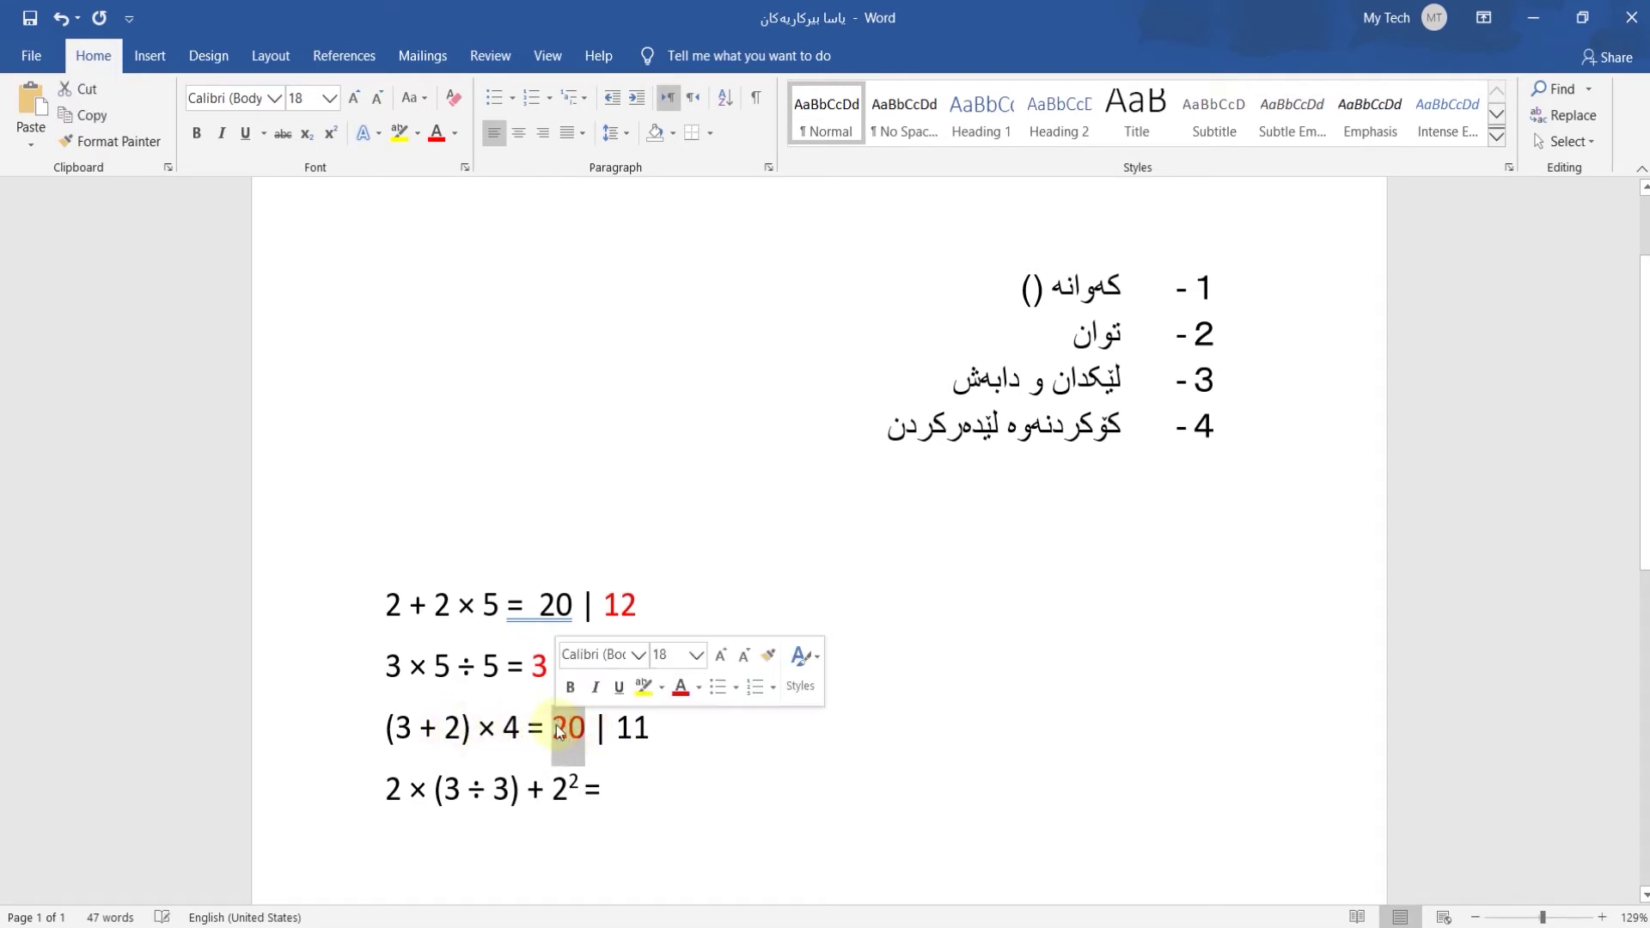
{"action": "left_click", "coordinate": [571, 767]}
{"action": "scroll", "coordinate": [571, 767], "scroll_direction": "down", "scroll_amount": 1}
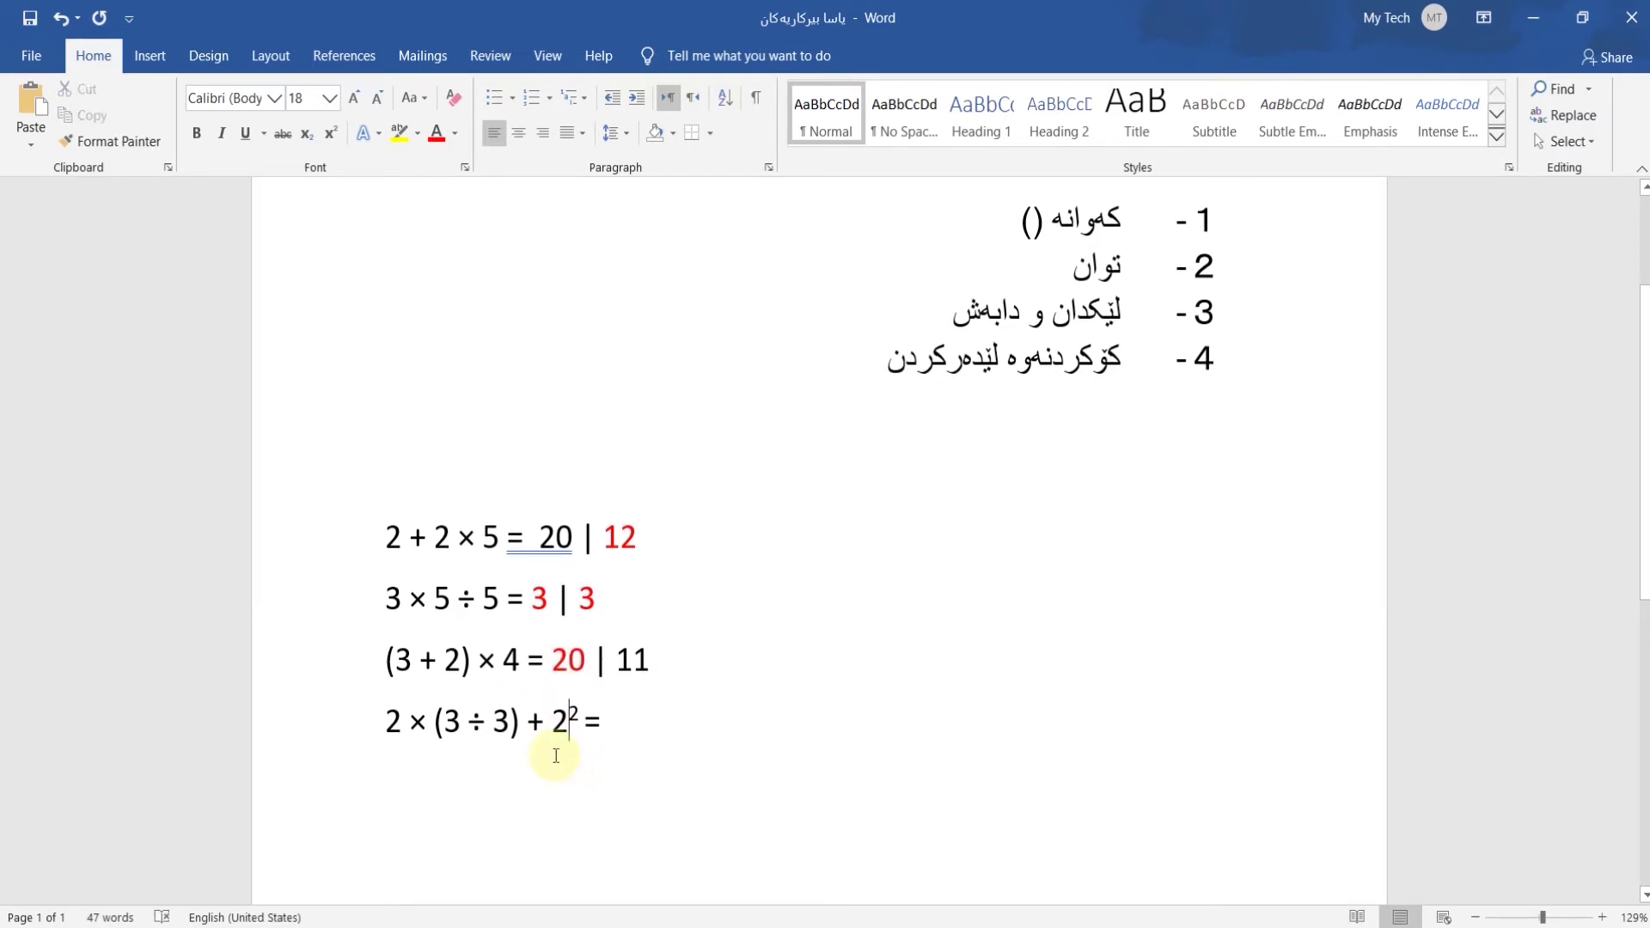
{"action": "left_click_drag", "start_coordinate": [387, 726], "coordinate": [484, 762]}
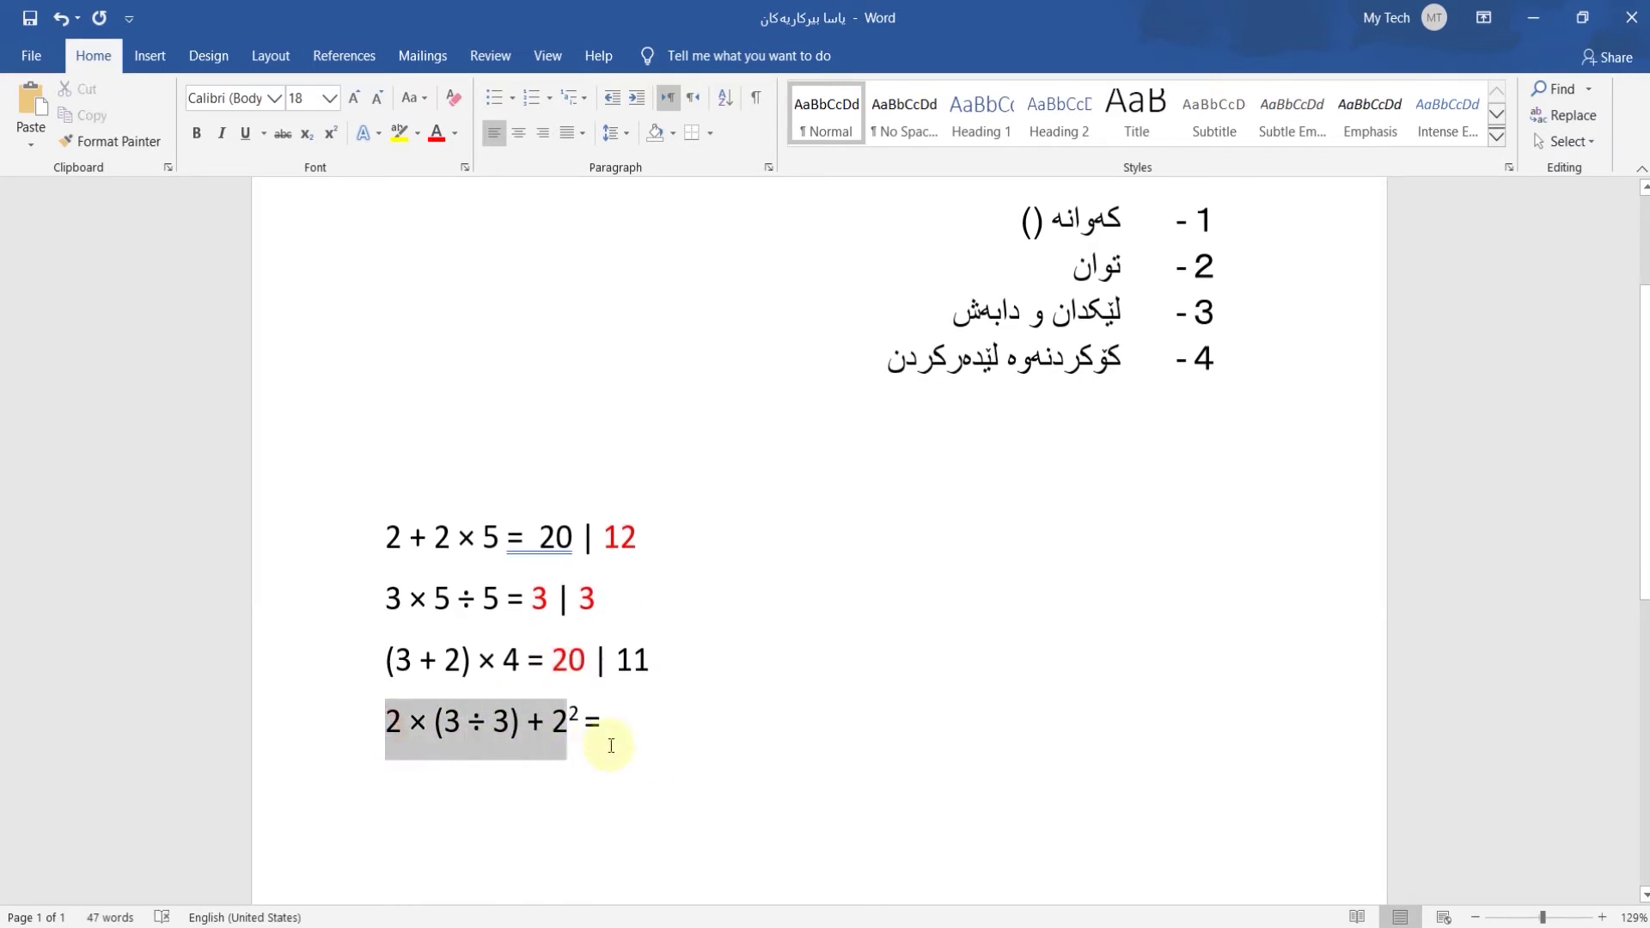
Start the working below the last equation as 2 × 1 + 2, using the copied × sign.
{"action": "left_click", "coordinate": [484, 762]}
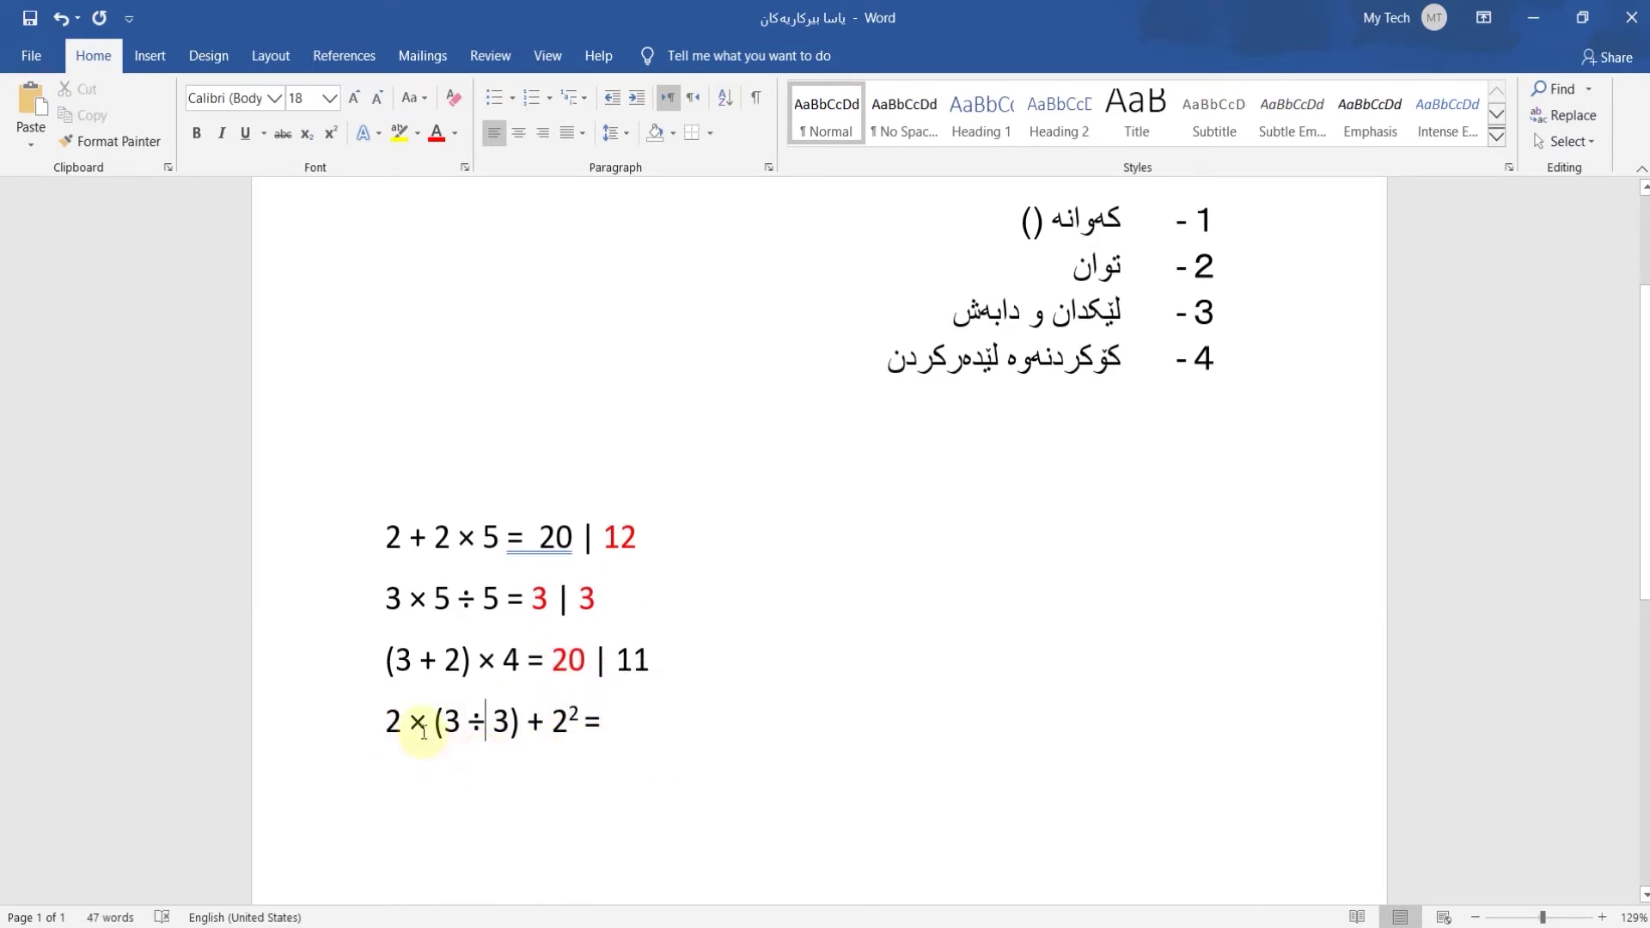
{"action": "left_click", "coordinate": [465, 727]}
{"action": "double_click", "coordinate": [440, 721]}
{"action": "double_click", "coordinate": [511, 720]}
{"action": "left_click", "coordinate": [567, 717]}
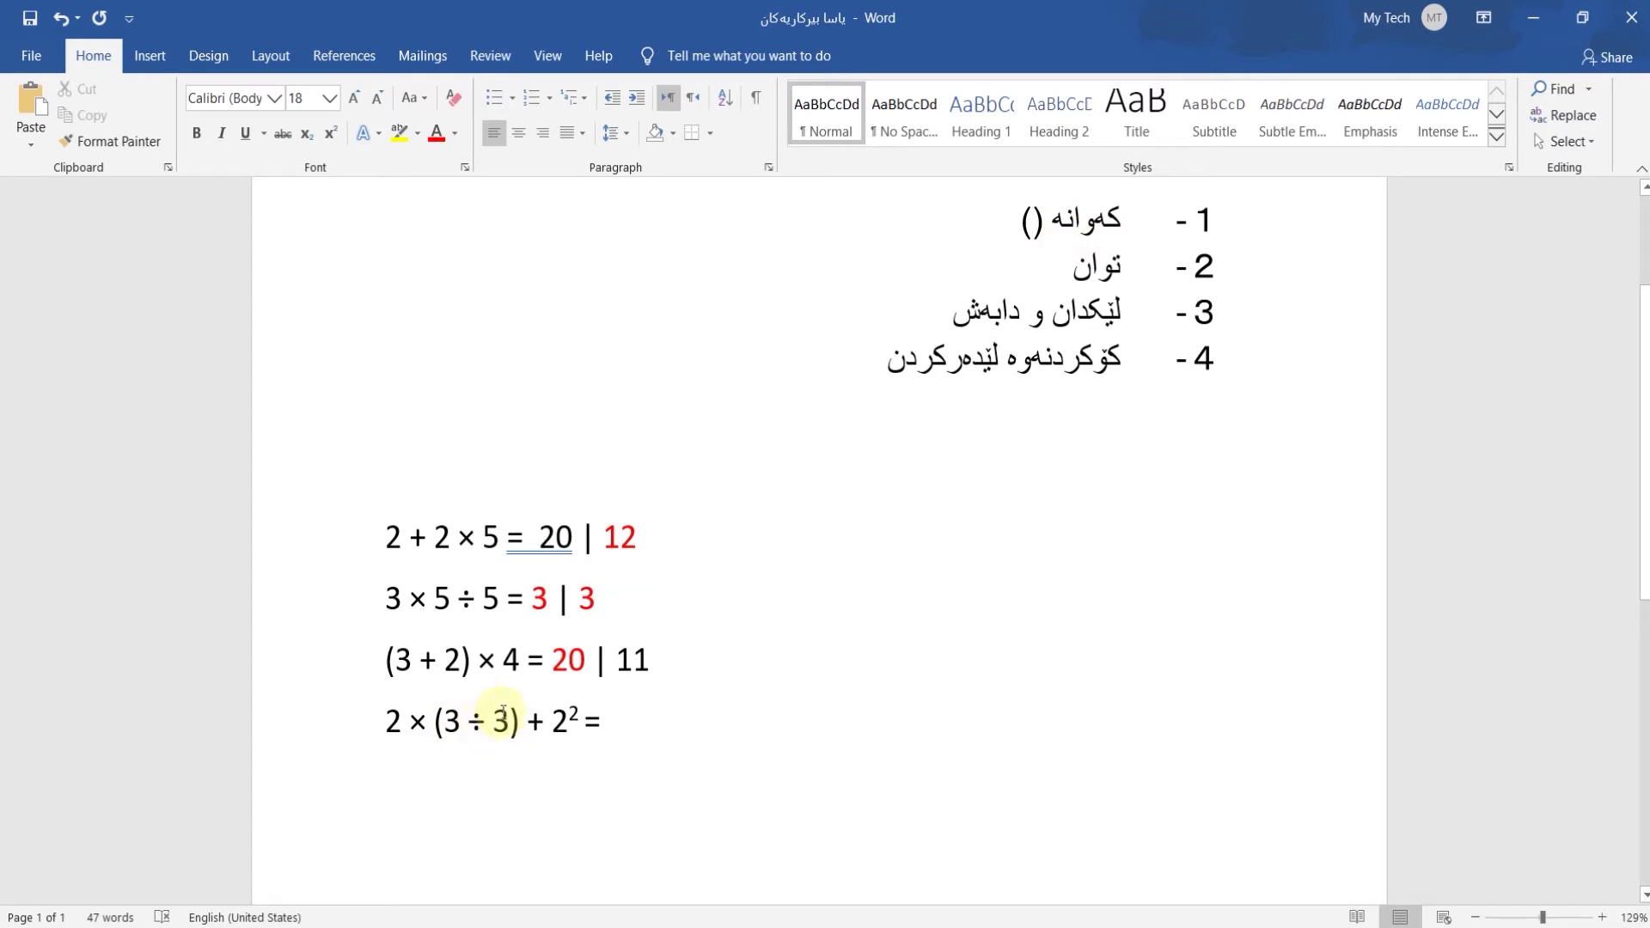
{"action": "left_click", "coordinate": [409, 818]}
{"action": "type", "text": "2"}
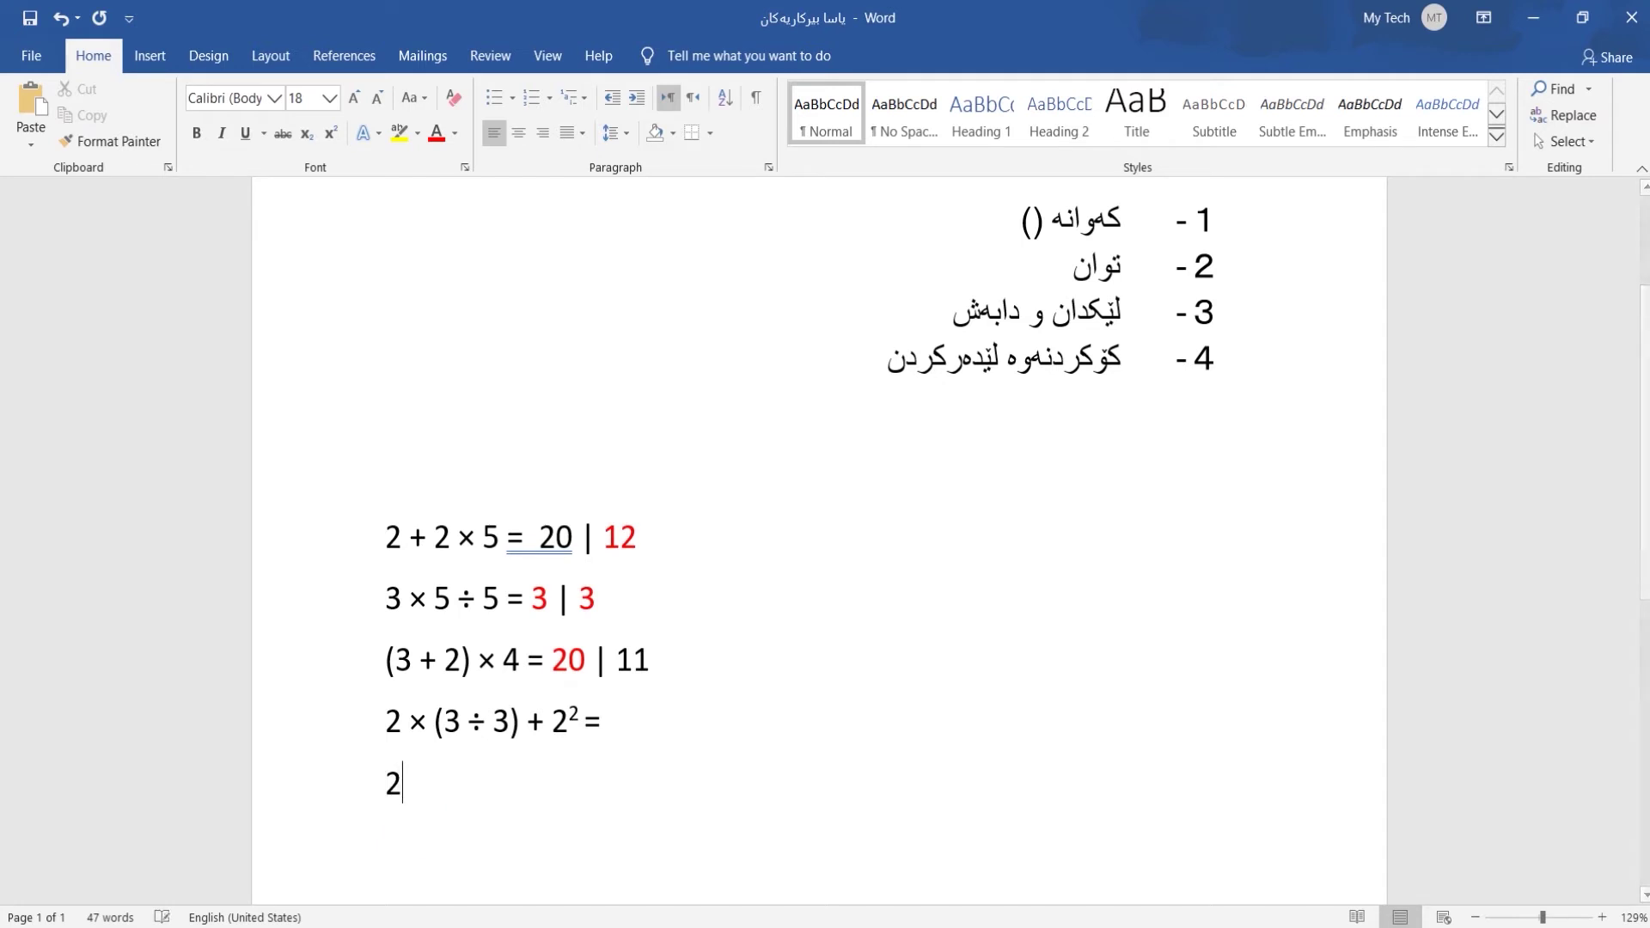
{"action": "double_click", "coordinate": [418, 721]}
{"action": "key", "text": "ctrl+c"}
{"action": "left_click", "coordinate": [422, 778]}
{"action": "key", "text": "ctrl+v"}
{"action": "type", "text": "1 + 2"}
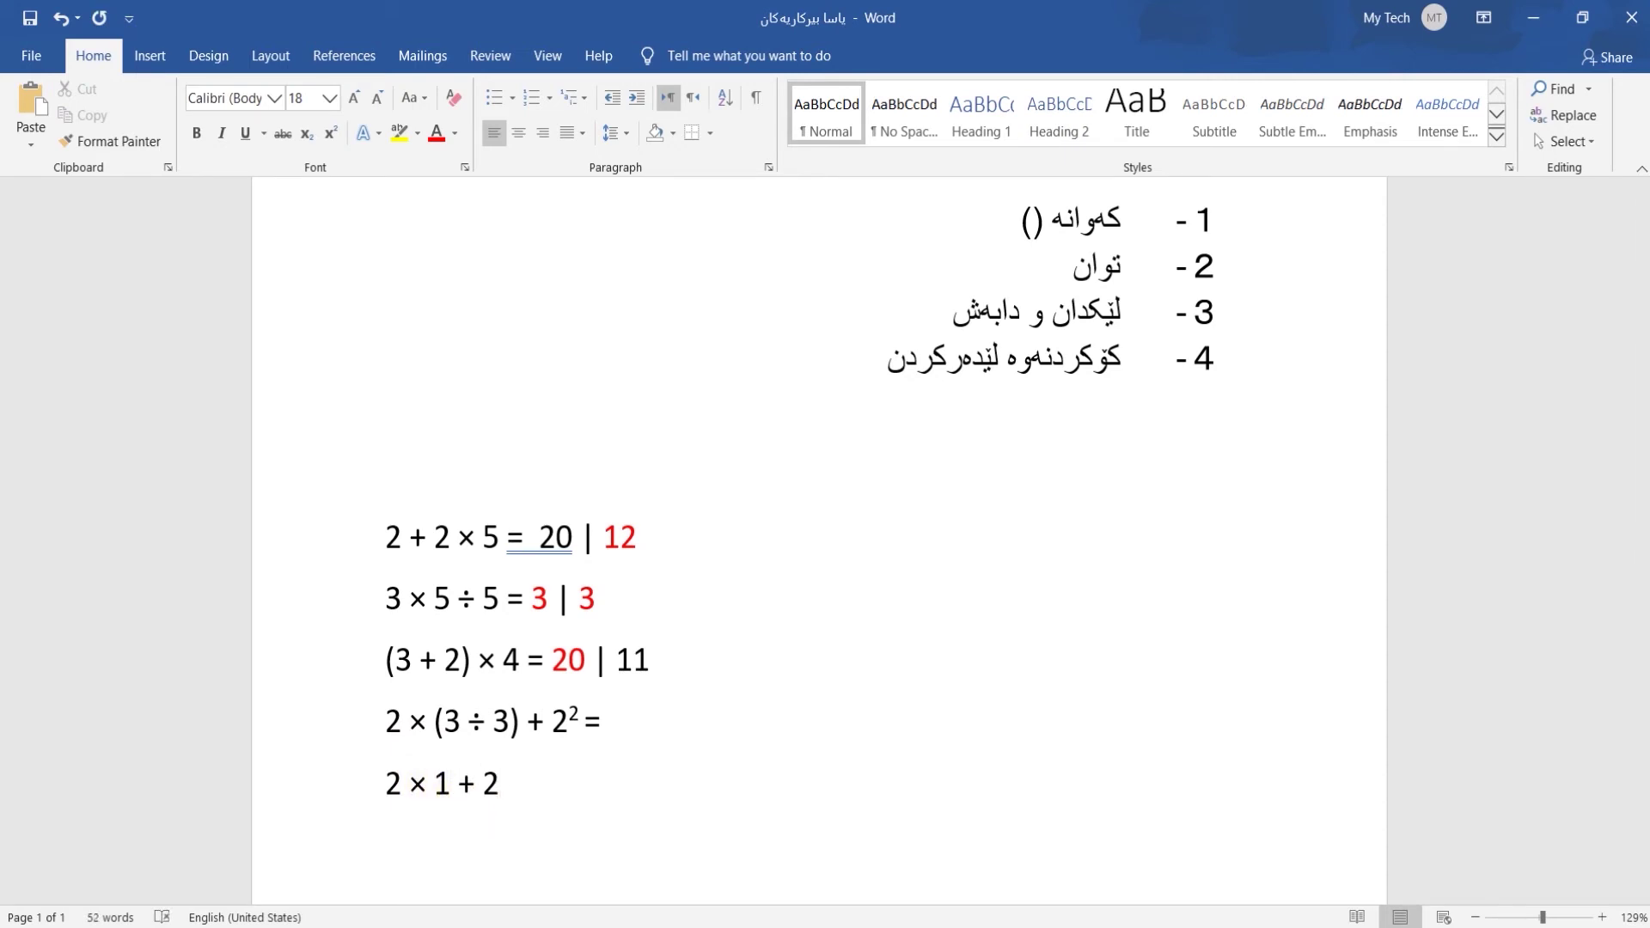
Add a superscript exponent and an equals sign so the line reads 2 × 1 + 2² =.
{"action": "left_click", "coordinate": [331, 134]}
{"action": "type", "text": "2 ="}
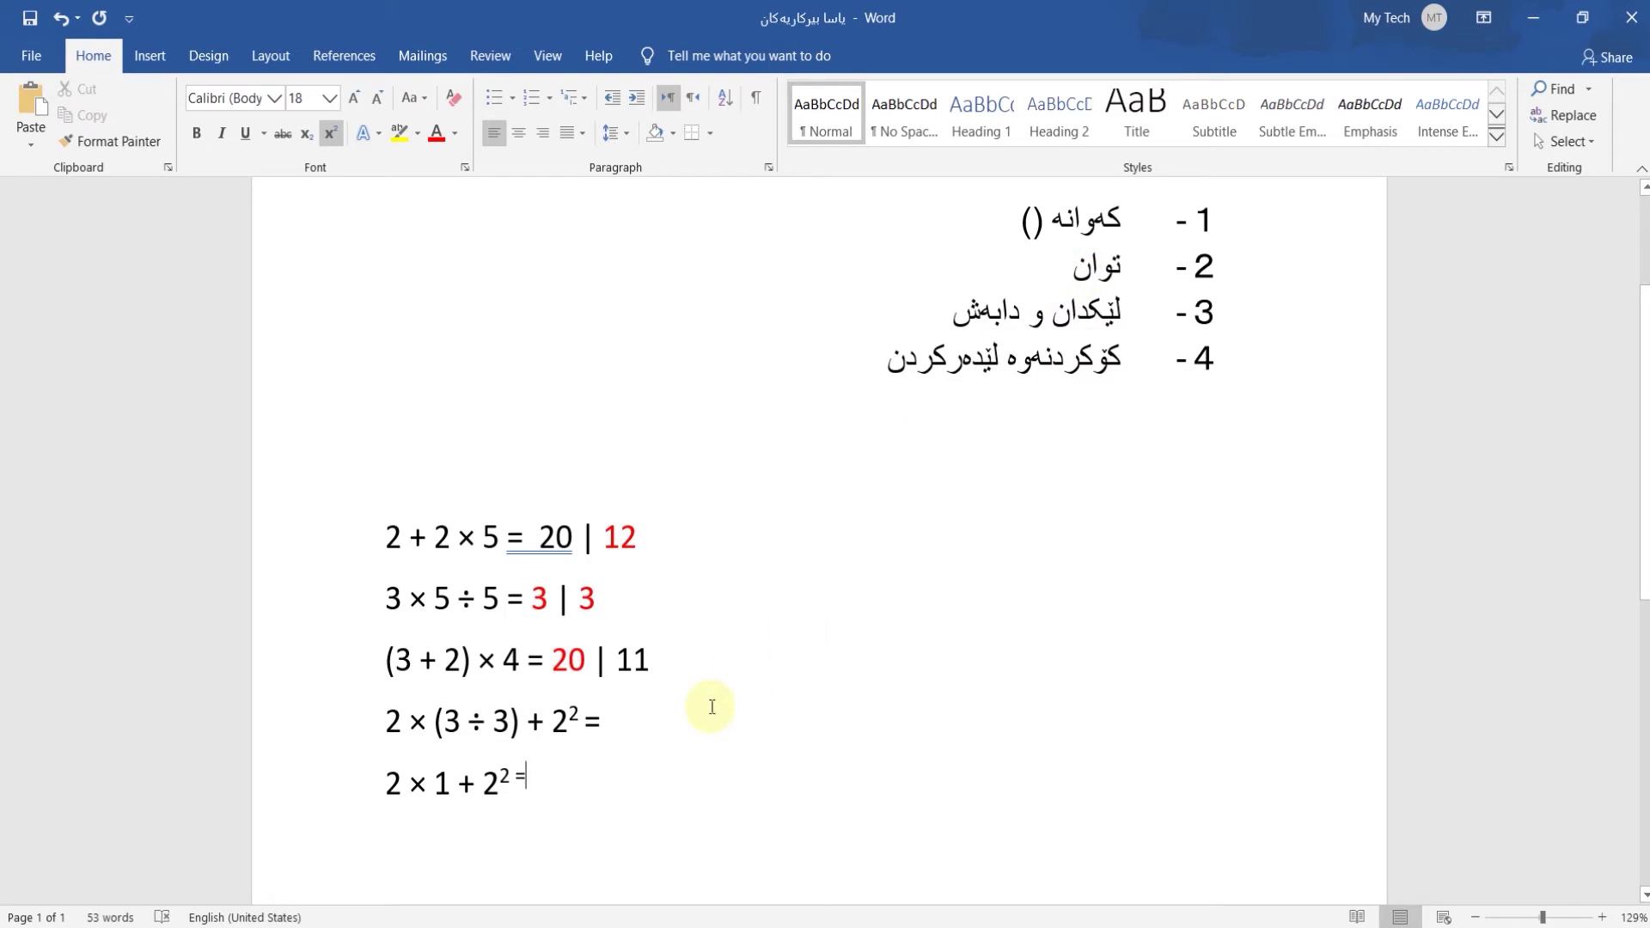
{"action": "key", "text": "Return"}
{"action": "key", "text": "ctrl+z"}
Add the lines 2 × 1 + 4 and 2 + 4 = 6, then minimize Word.
{"action": "left_click_drag", "start_coordinate": [378, 784], "coordinate": [454, 780]}
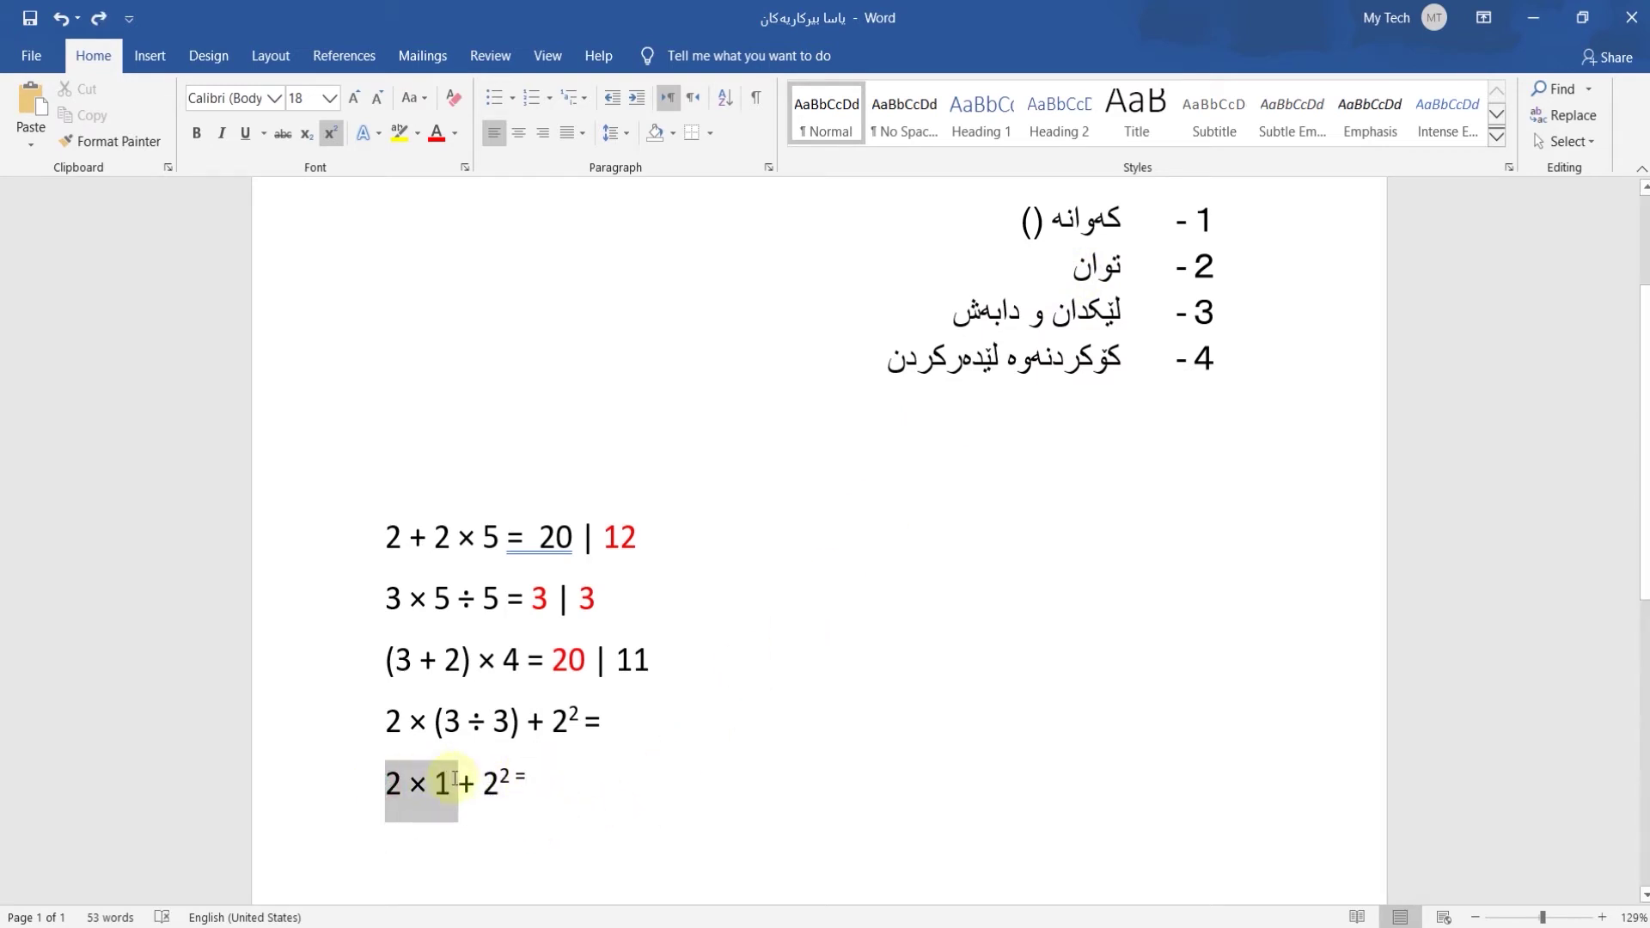
{"action": "left_click", "coordinate": [394, 835]}
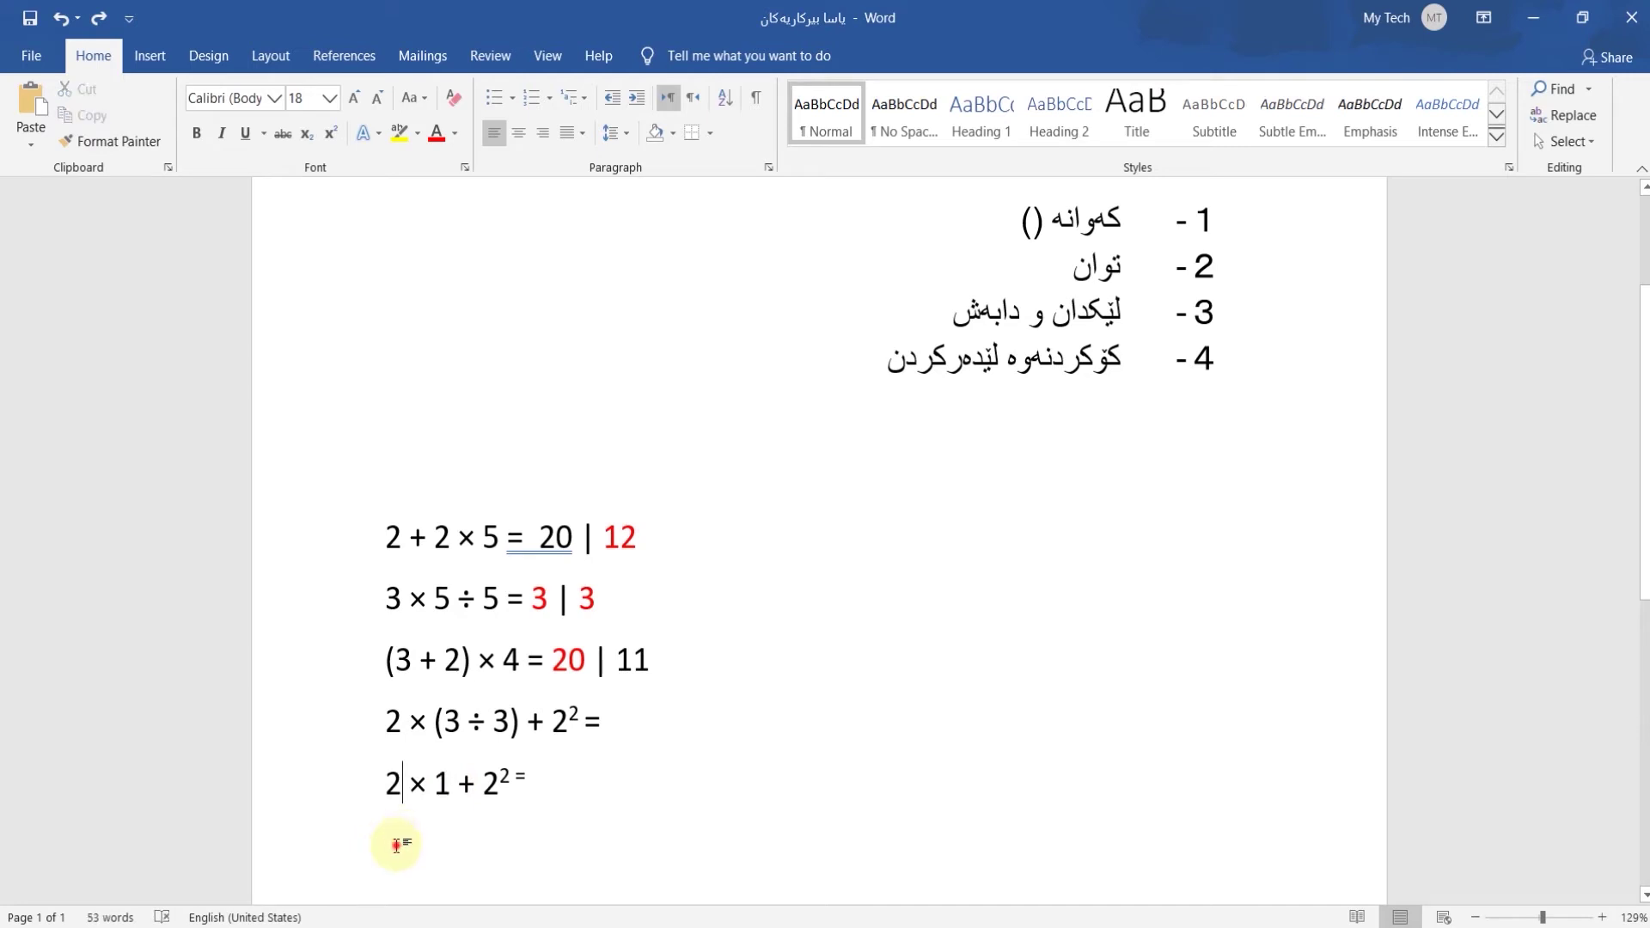
{"action": "double_click", "coordinate": [389, 839]}
{"action": "key", "text": "ctrl+v"}
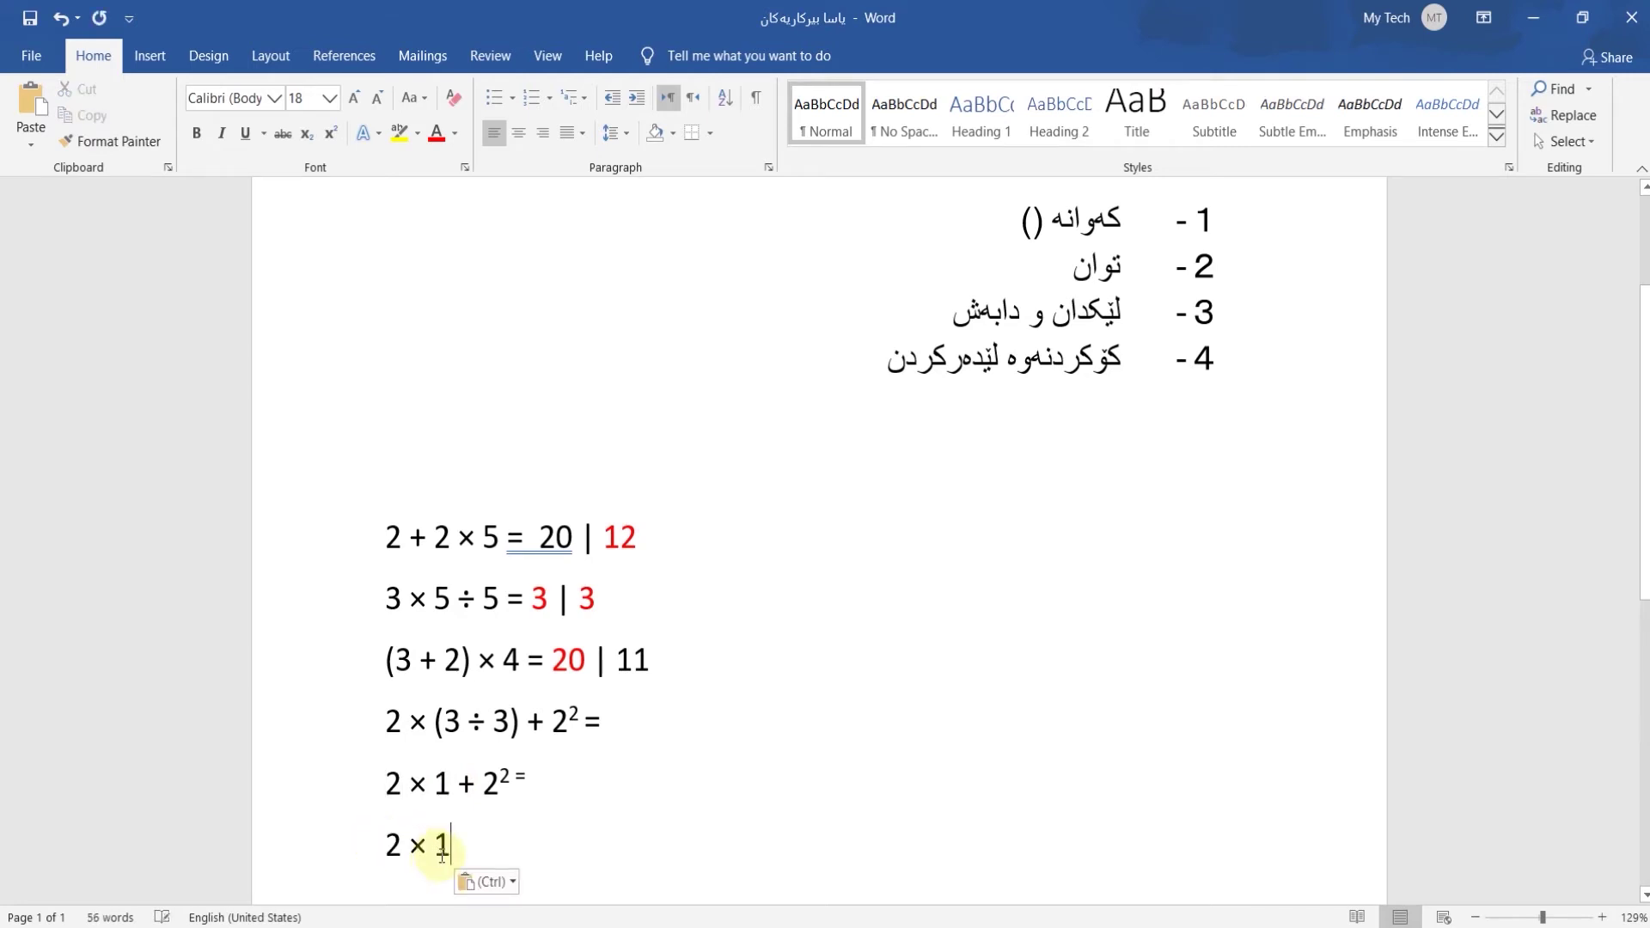
{"action": "type", "text": " +"}
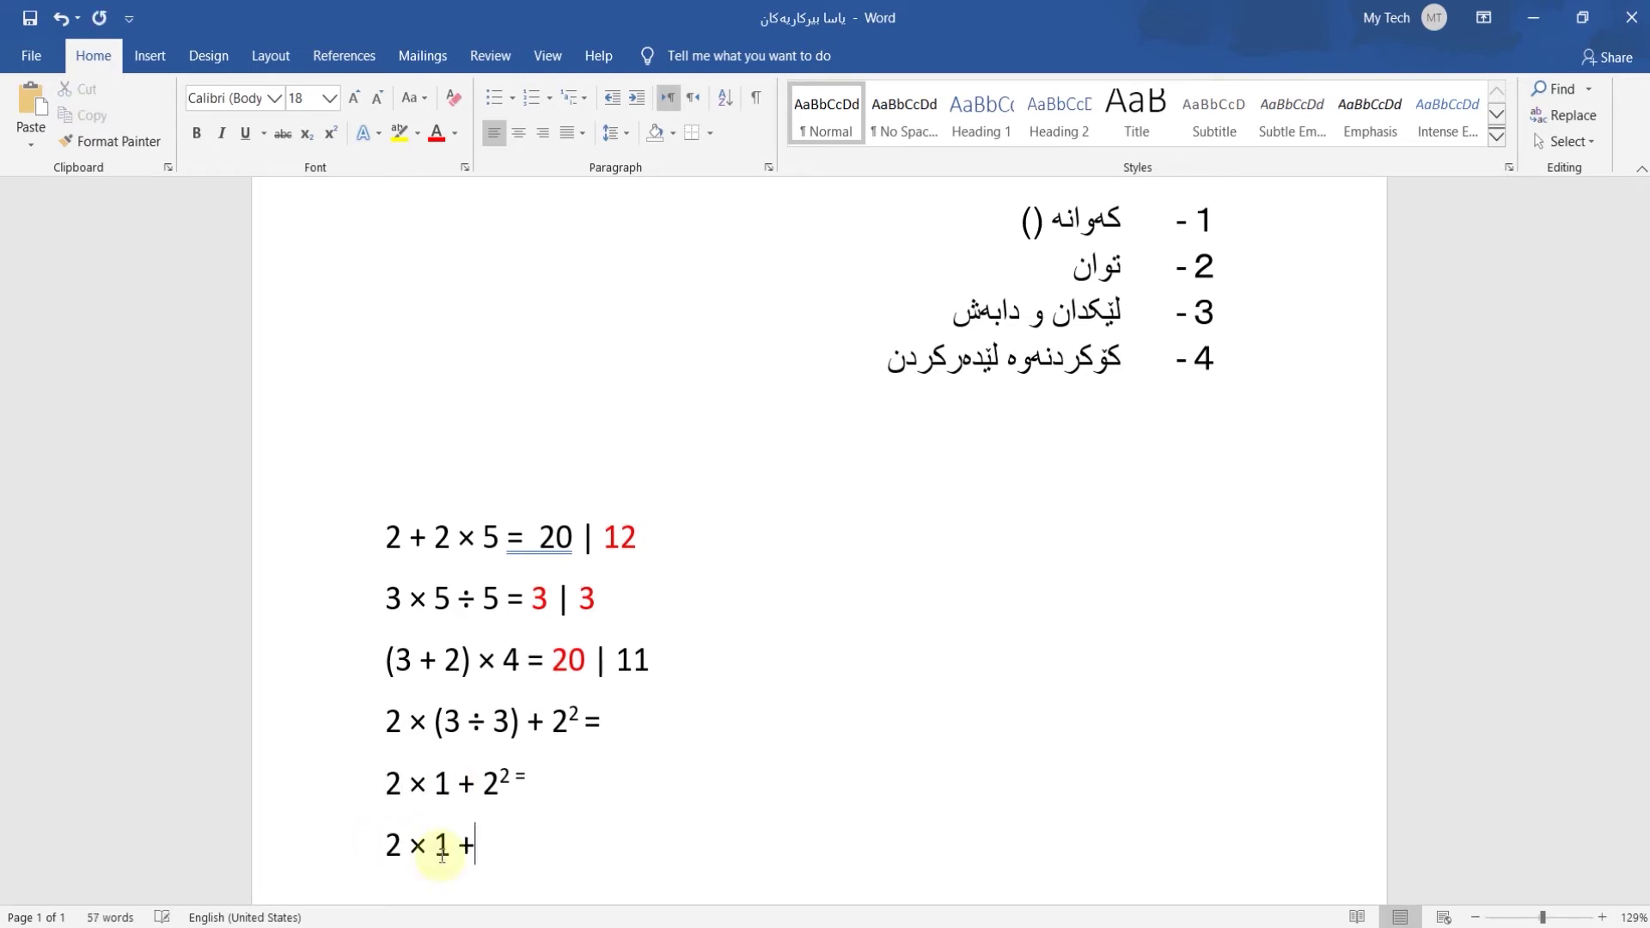
{"action": "type", "text": " 4"}
{"action": "key", "text": "Return"}
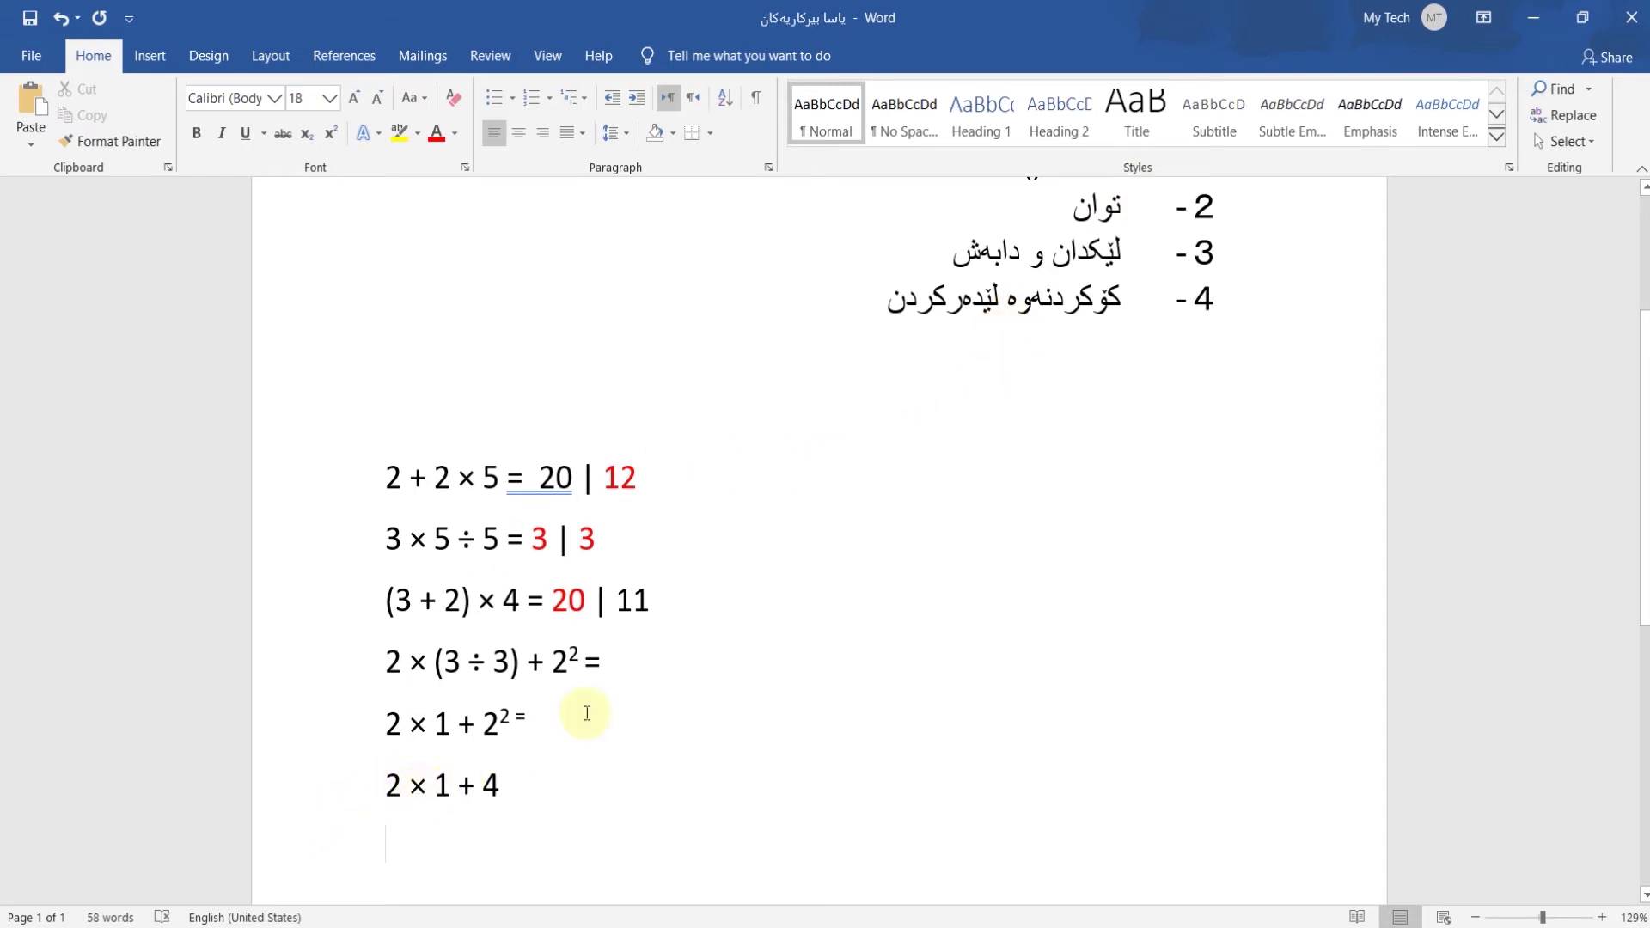
{"action": "type", "text": "2 + 4 = "}
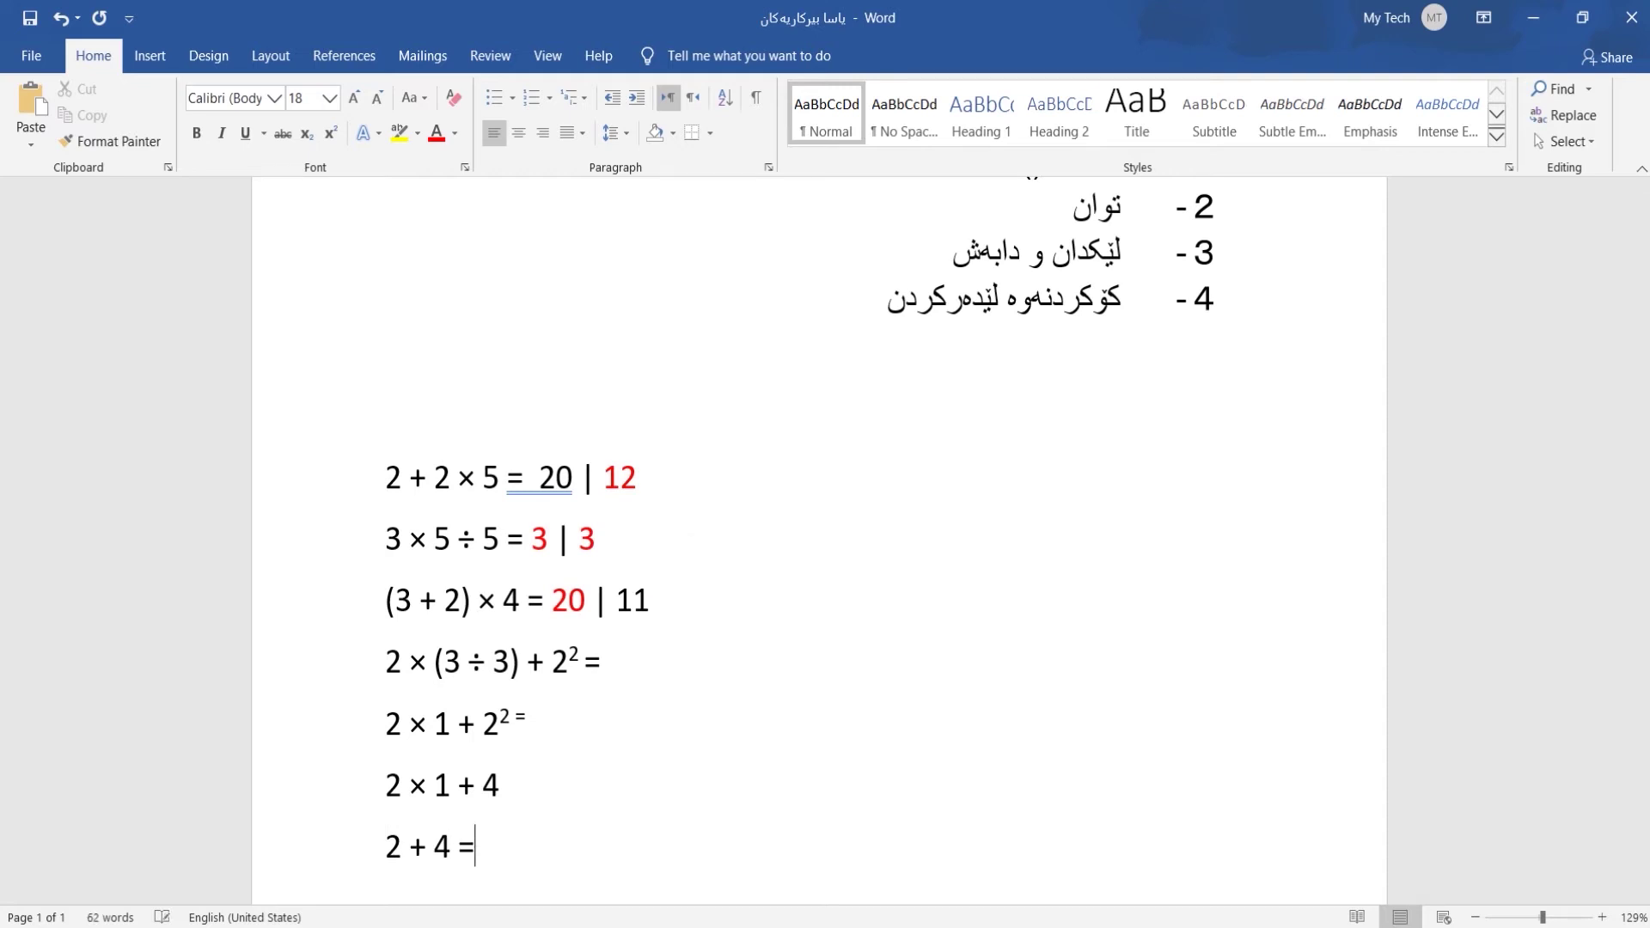
{"action": "type", "text": "6"}
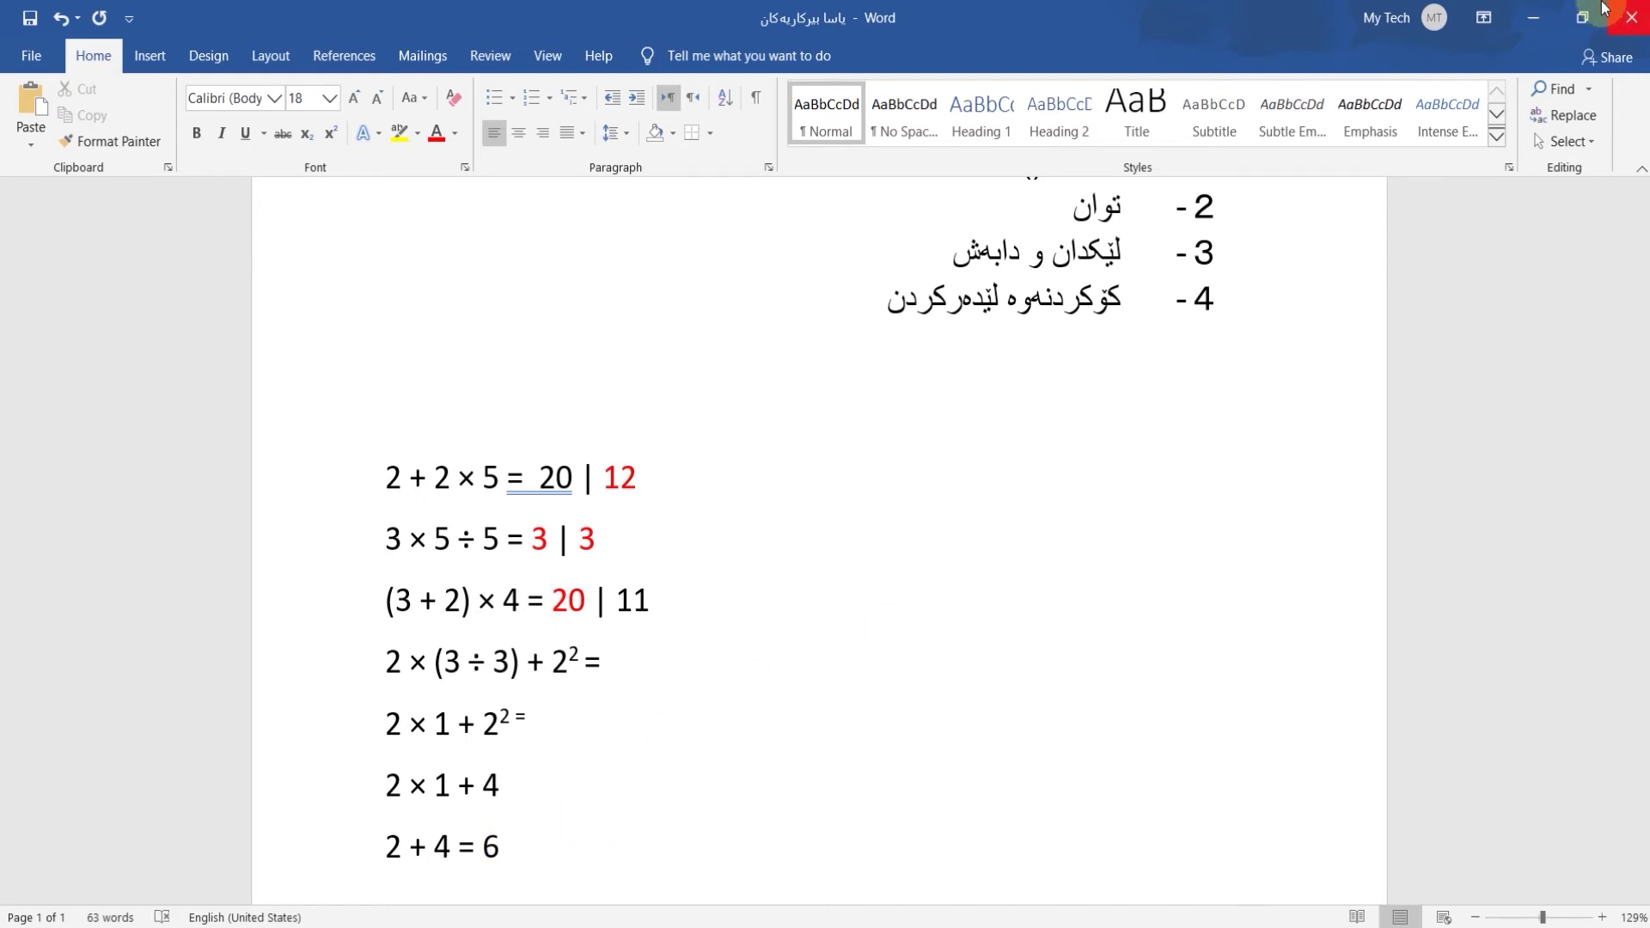
{"action": "left_click", "coordinate": [1534, 17]}
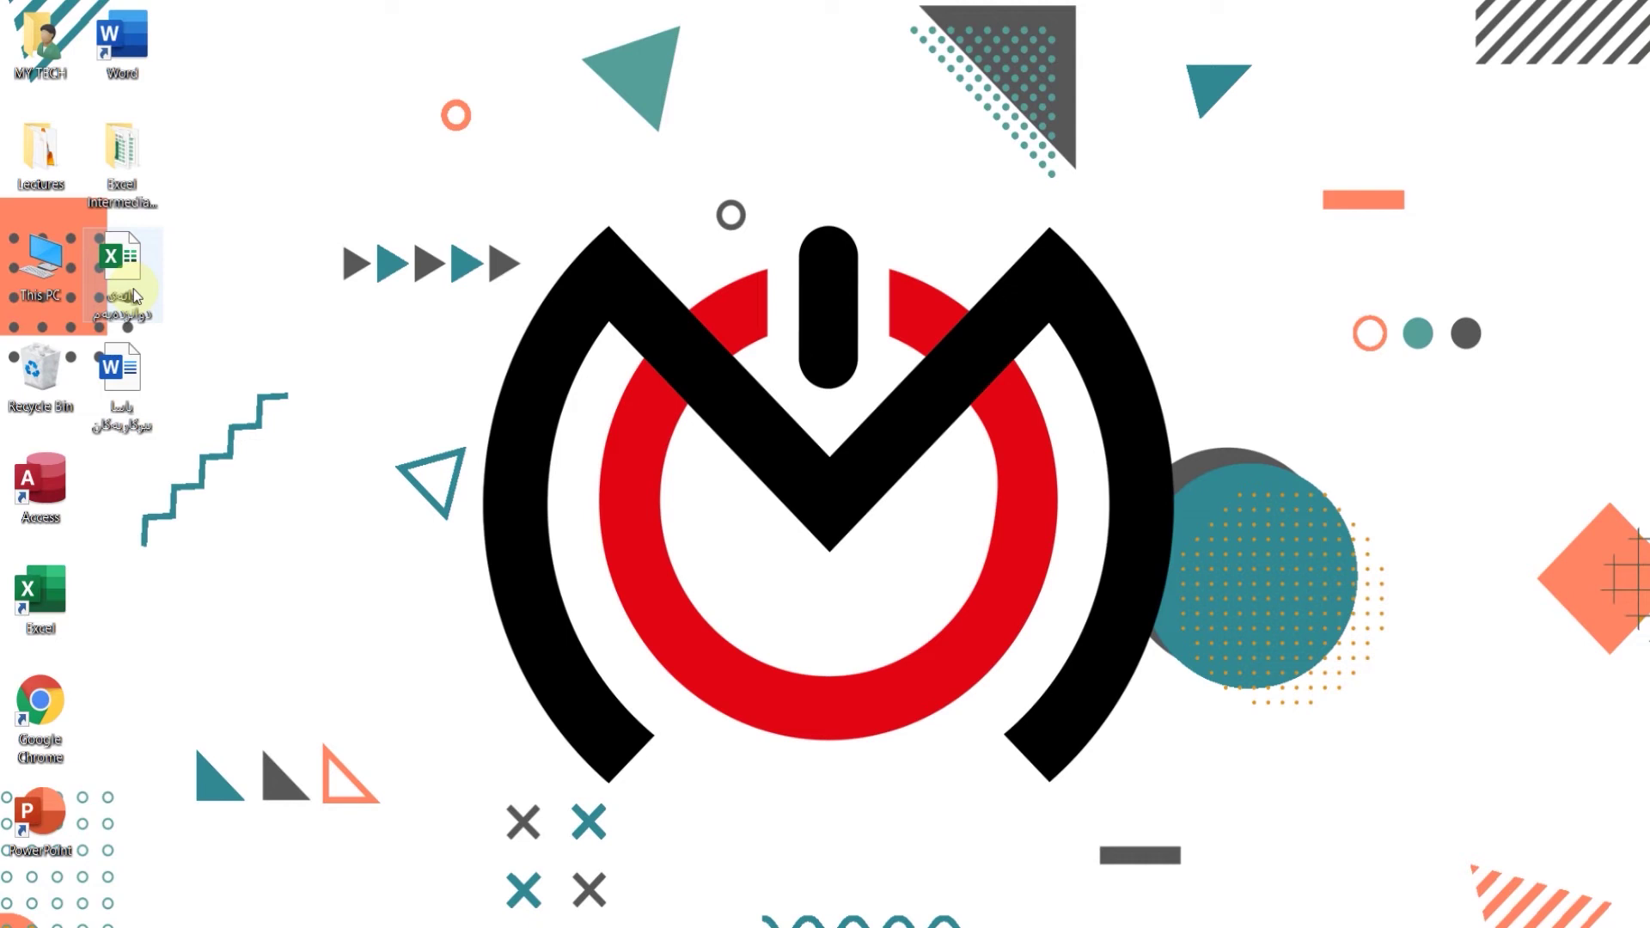
Open the phone sales workbook from the desktop and select line-total cell H3.
{"action": "double_click", "coordinate": [132, 288]}
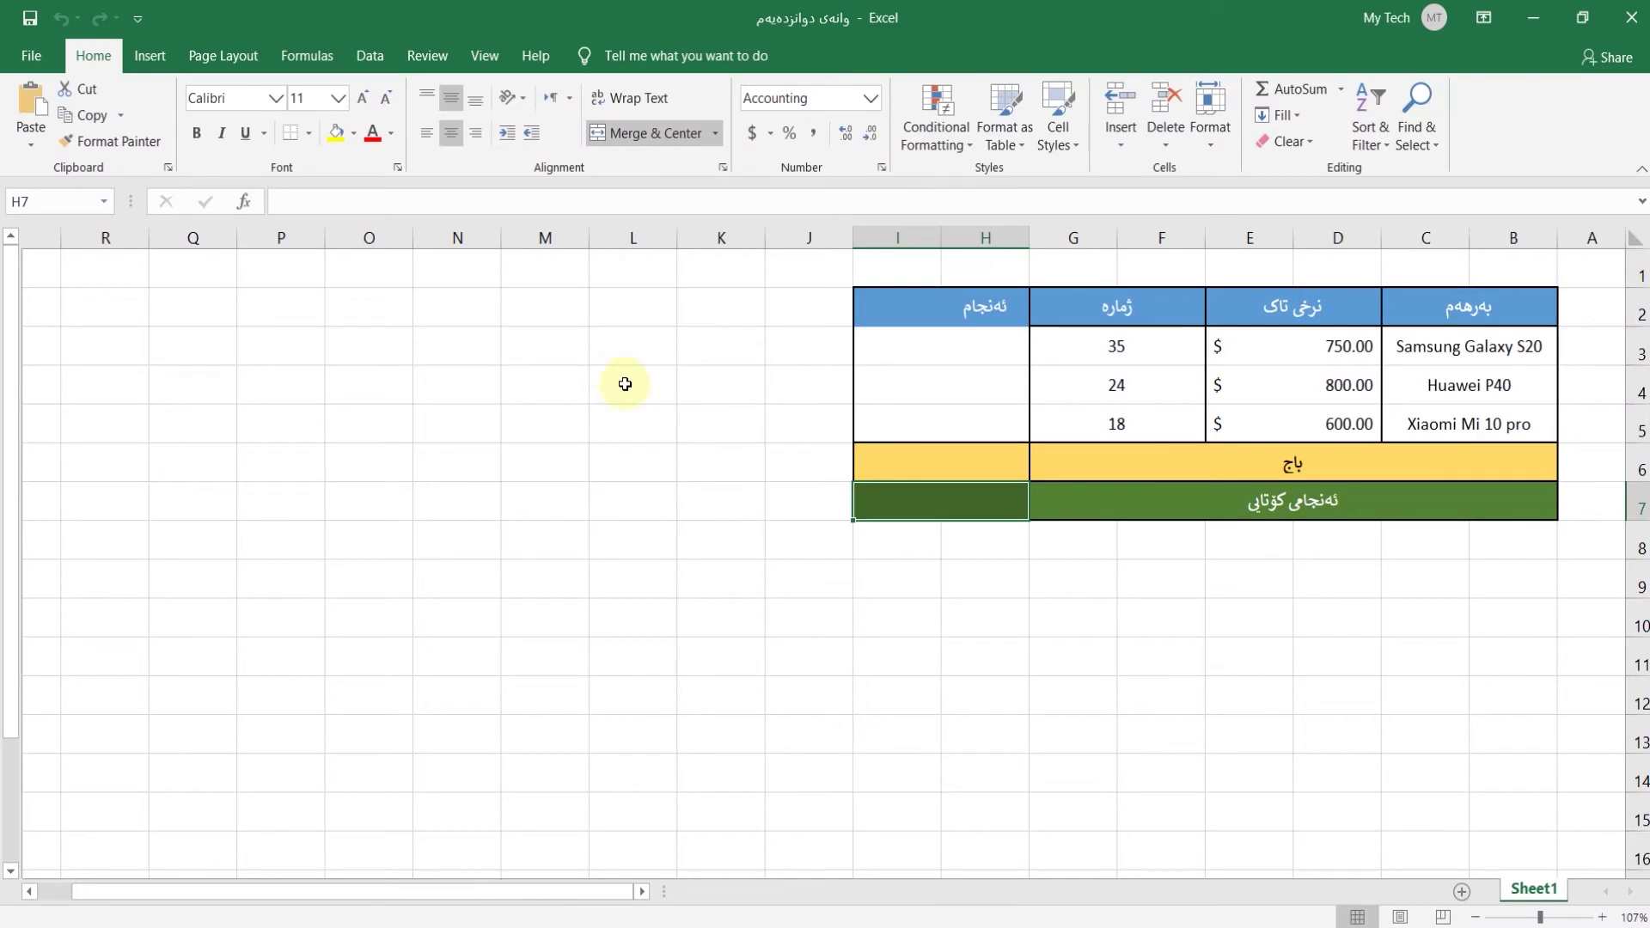
{"action": "left_click", "coordinate": [1249, 584]}
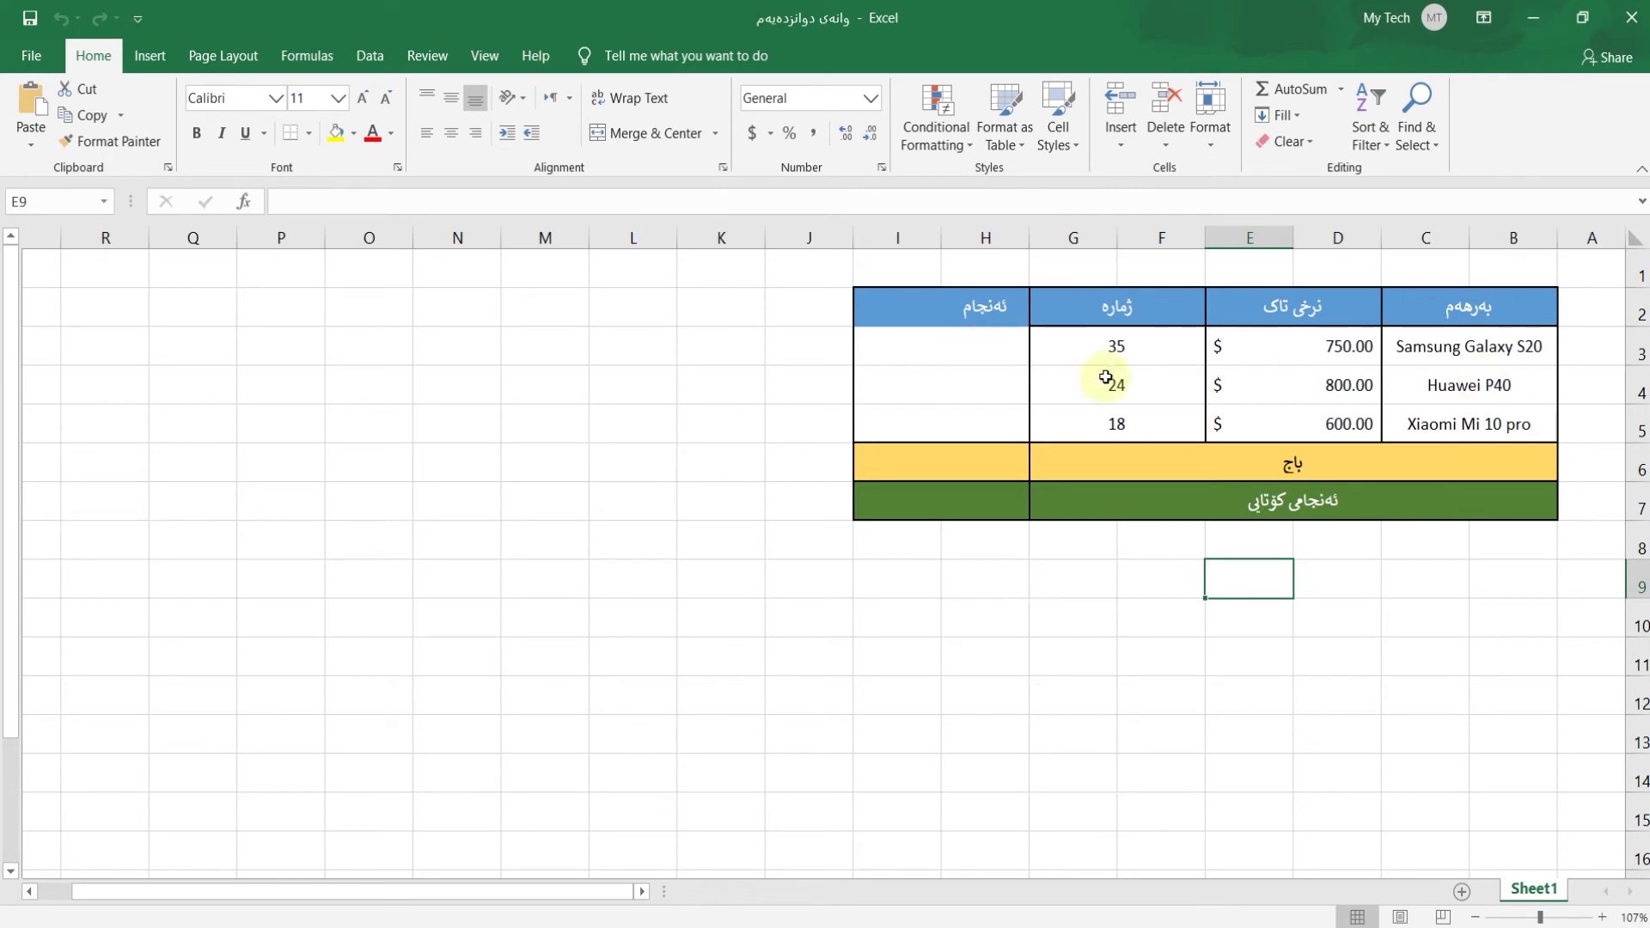
{"action": "left_click", "coordinate": [942, 346]}
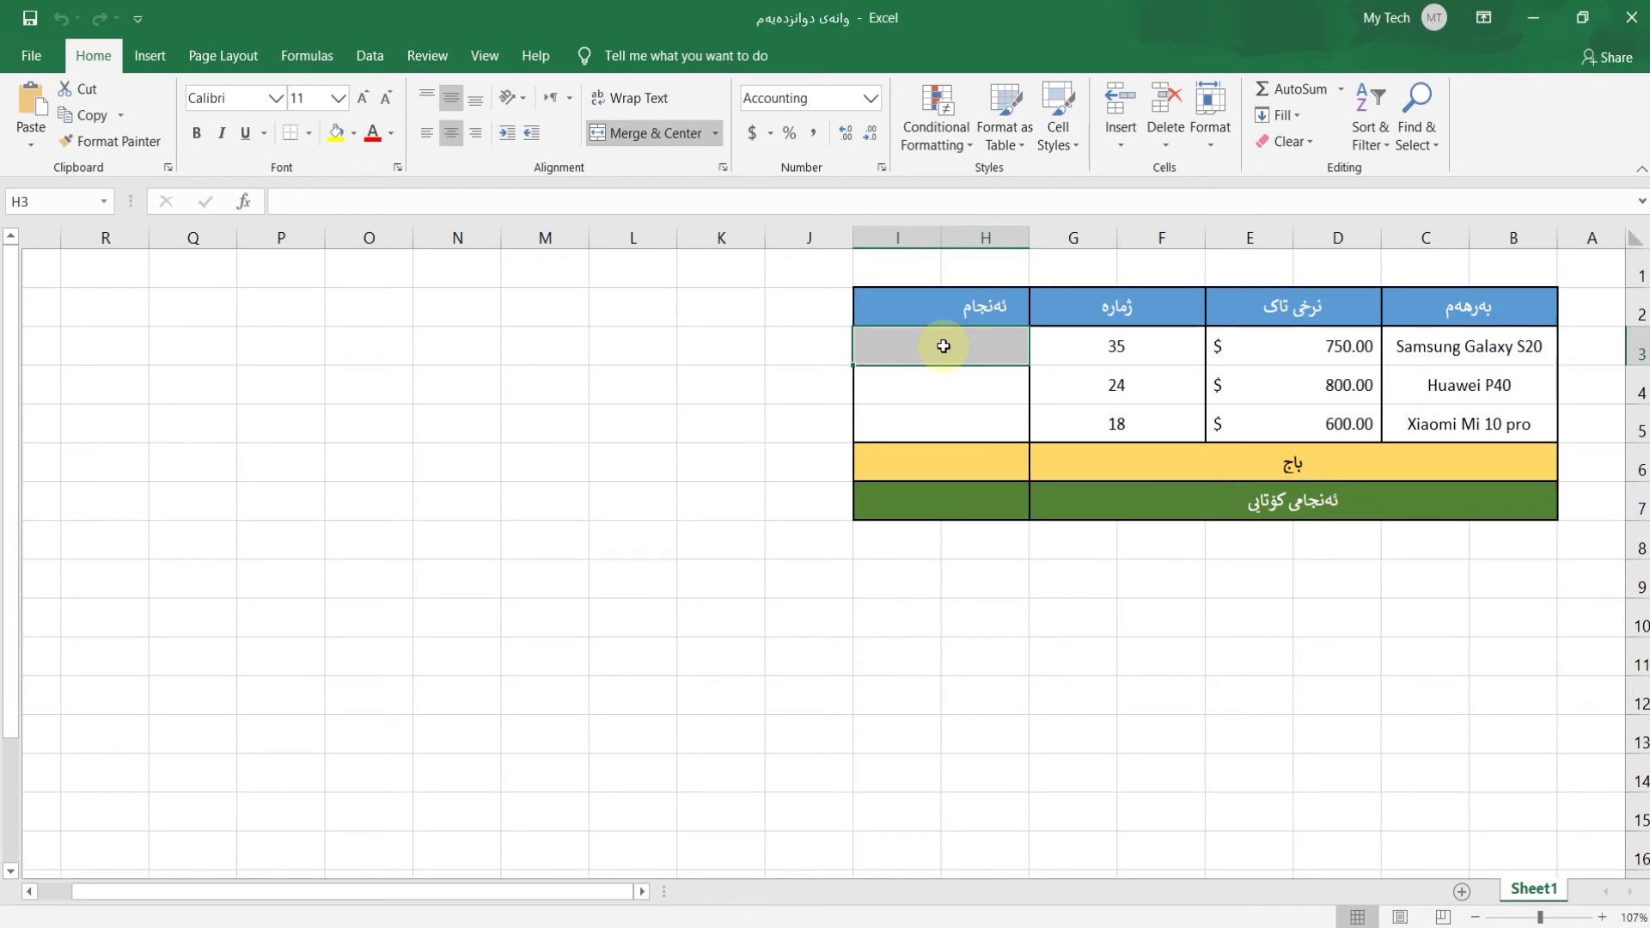
Enter =F3*D3 in H3 for the first line total of $26,250.00.
{"action": "type", "text": "="}
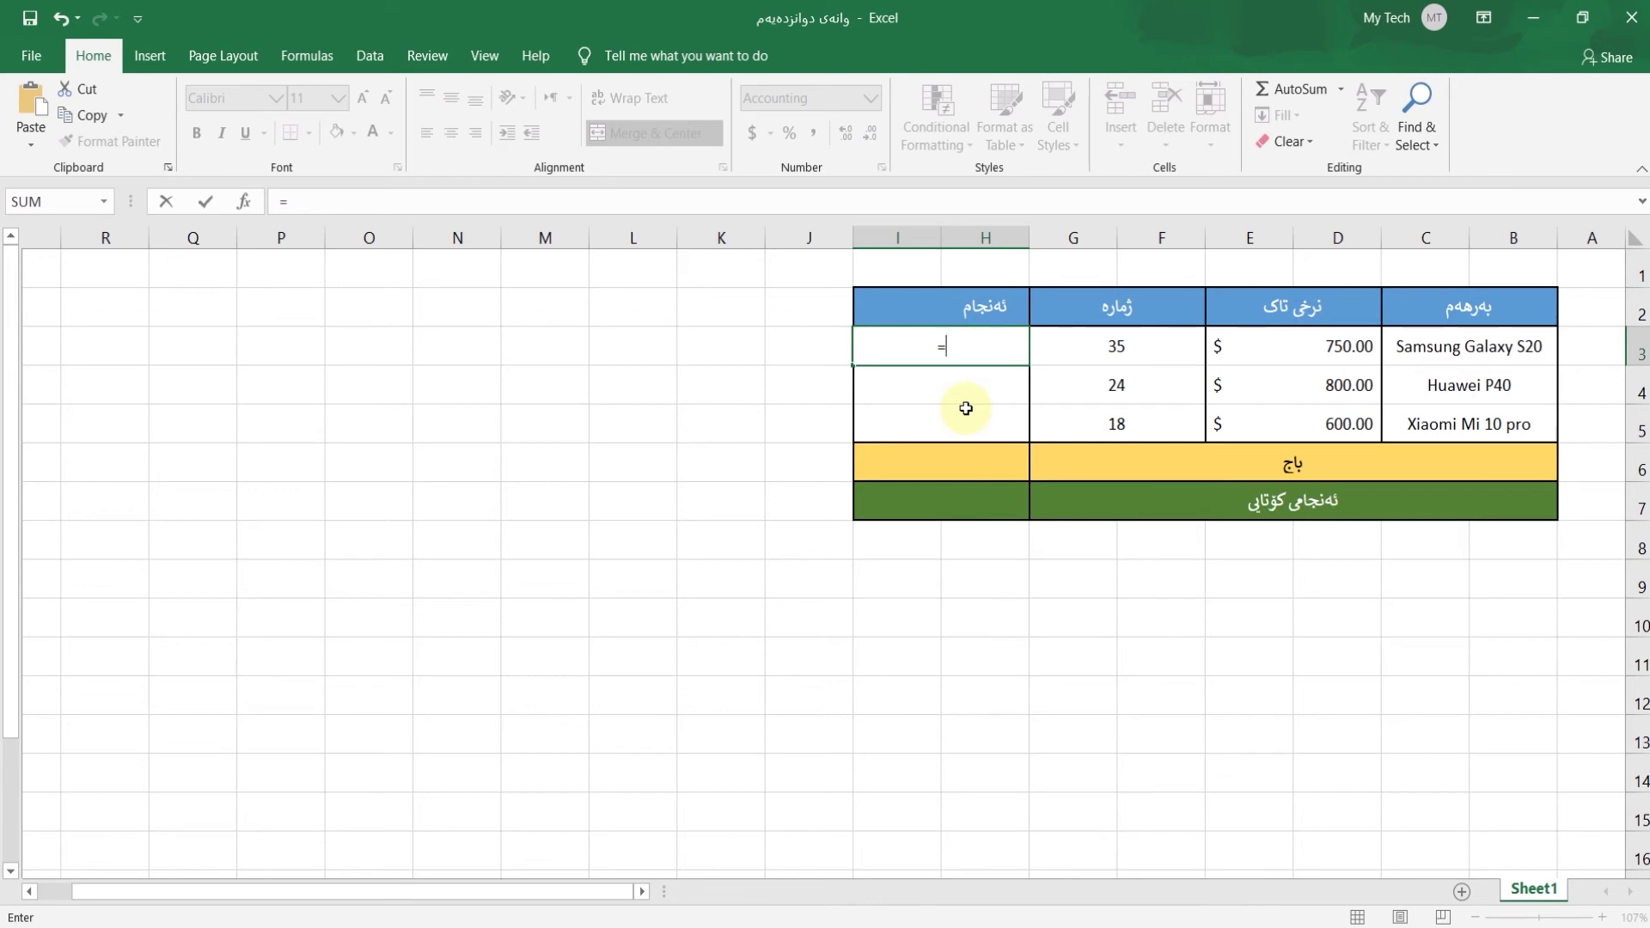
{"action": "left_click", "coordinate": [1141, 346]}
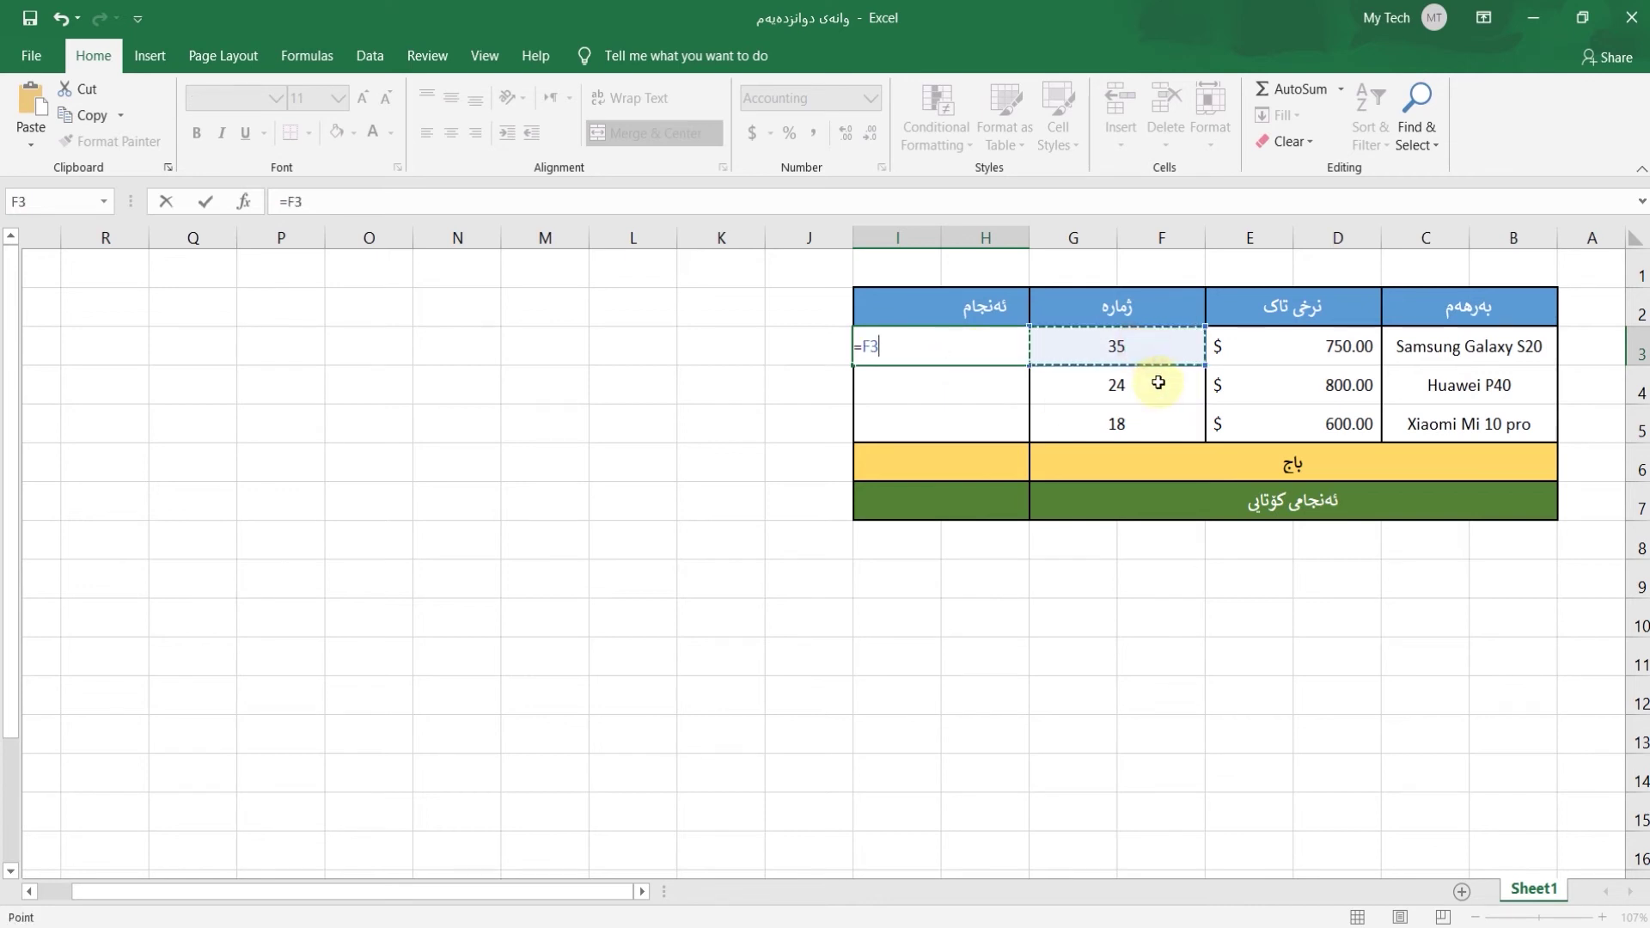
{"action": "type", "text": "*"}
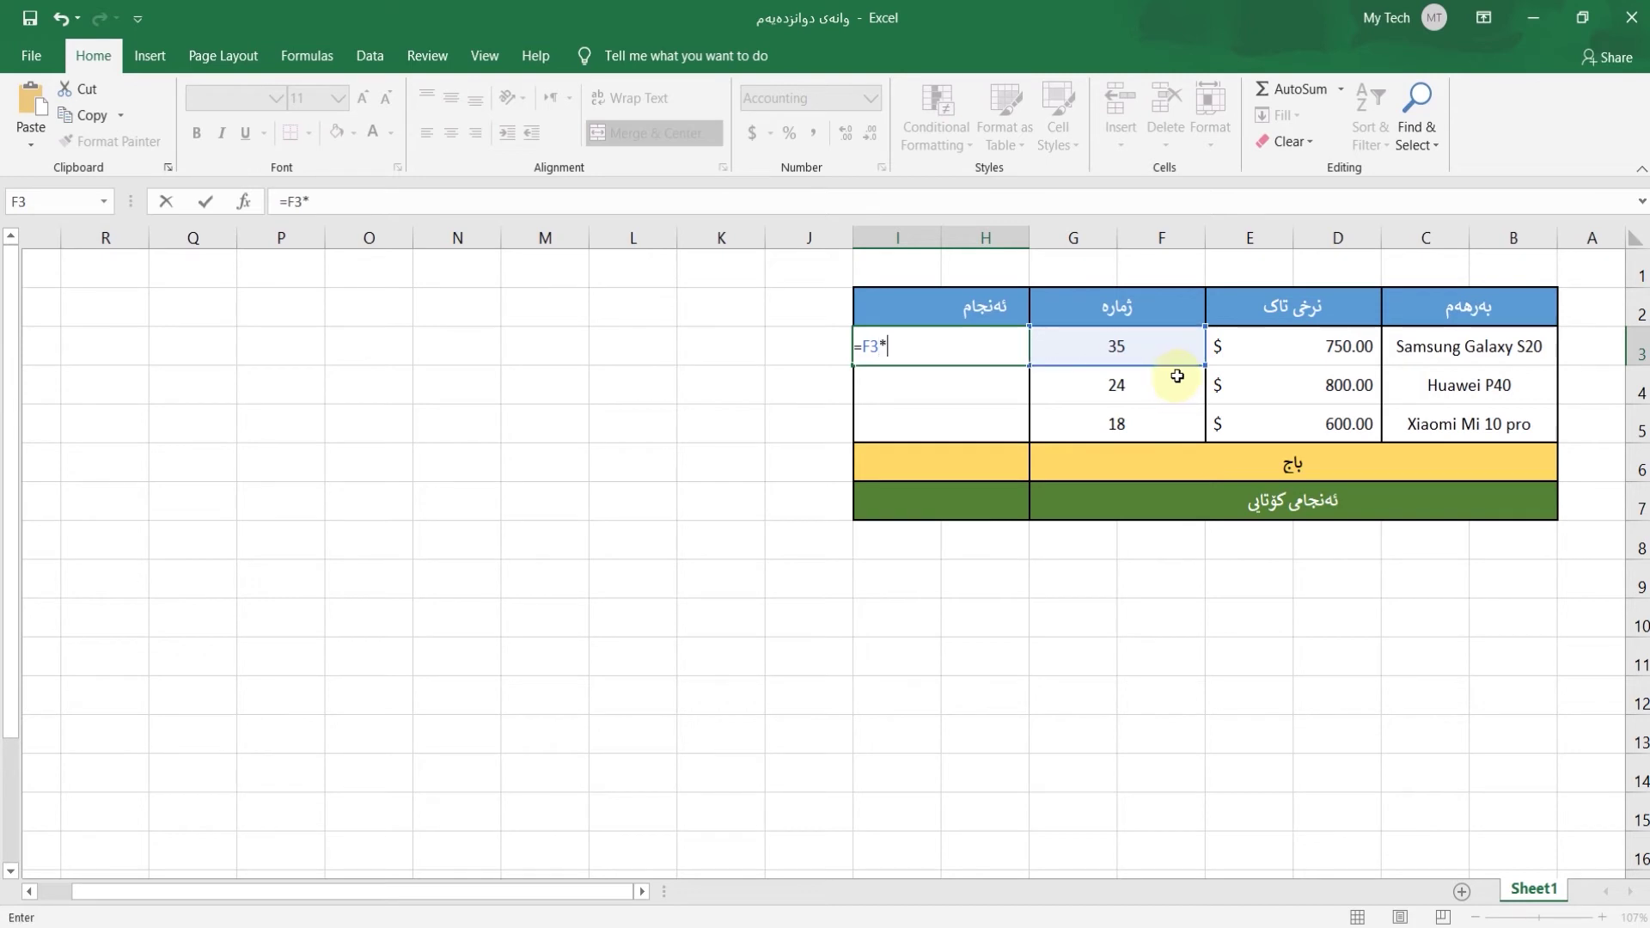
{"action": "left_click", "coordinate": [1282, 349]}
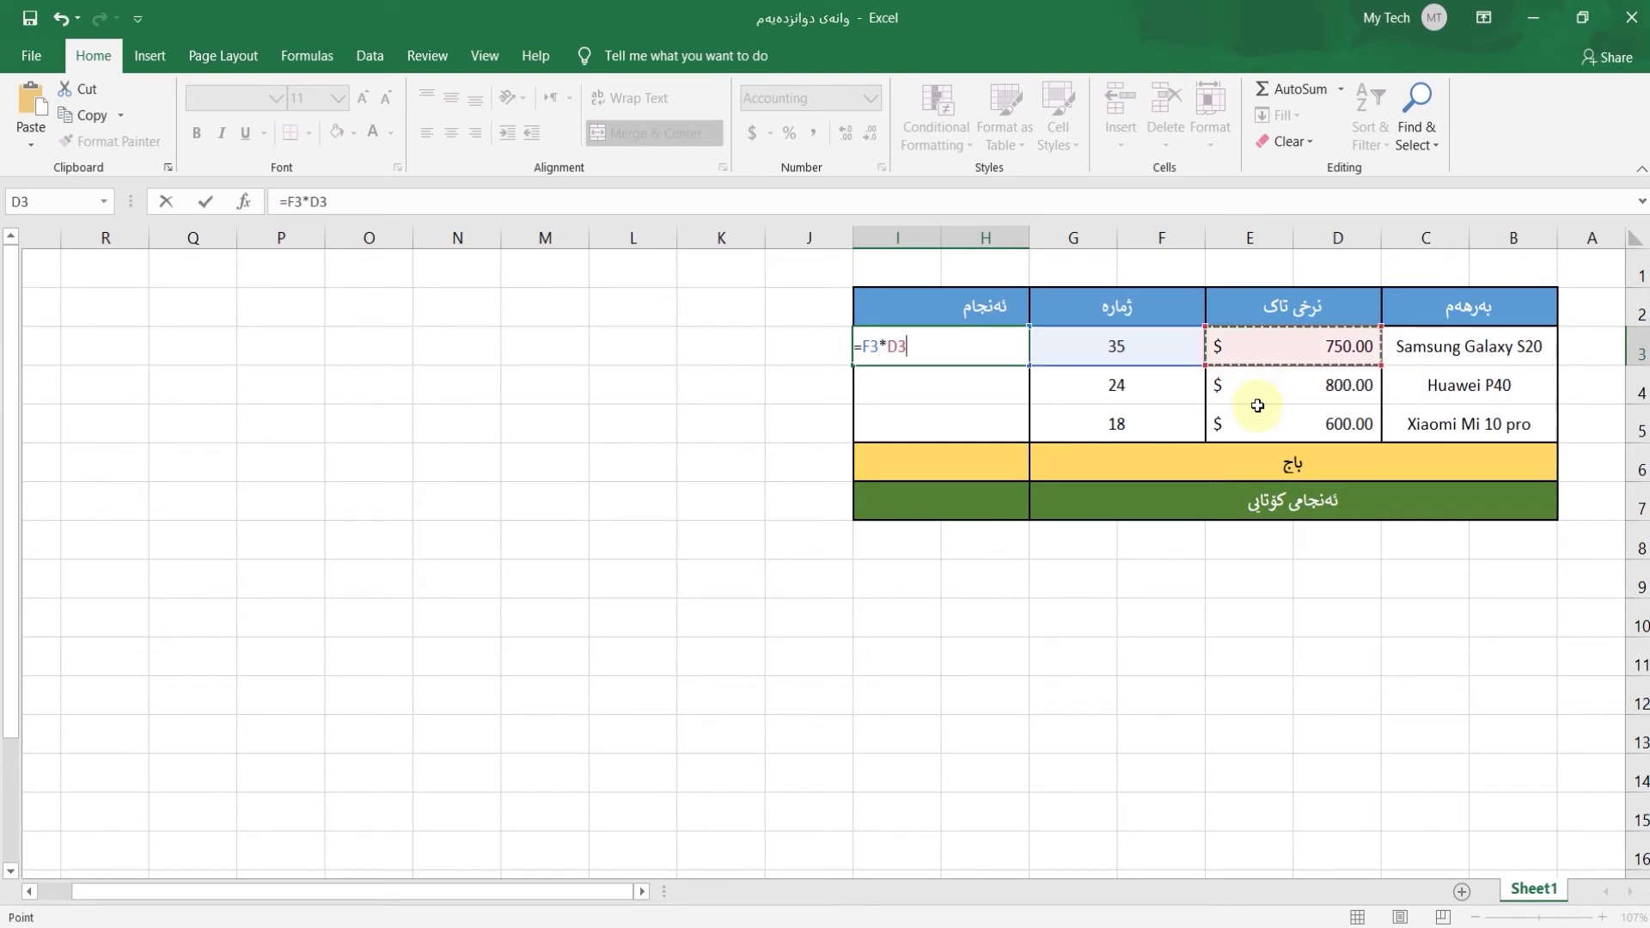
{"action": "key", "text": "Return"}
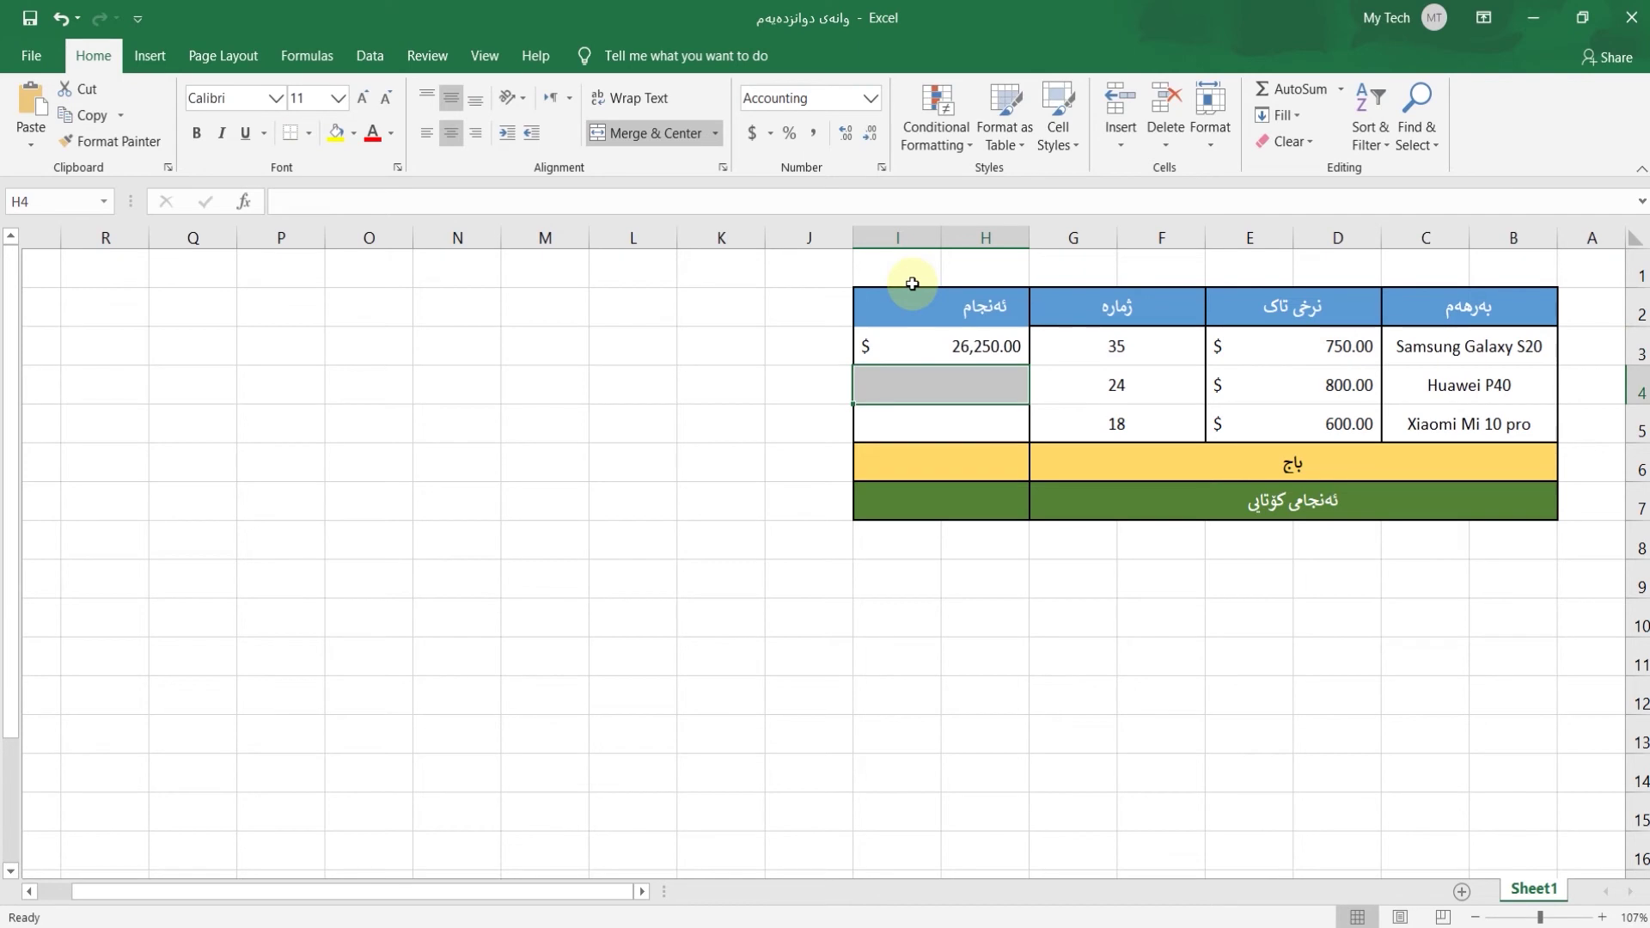
Fill the line-total formula down to H4 and H5, giving $19,200.00 and $10,800.00.
{"action": "left_click", "coordinate": [1554, 918]}
{"action": "left_click", "coordinate": [542, 429]}
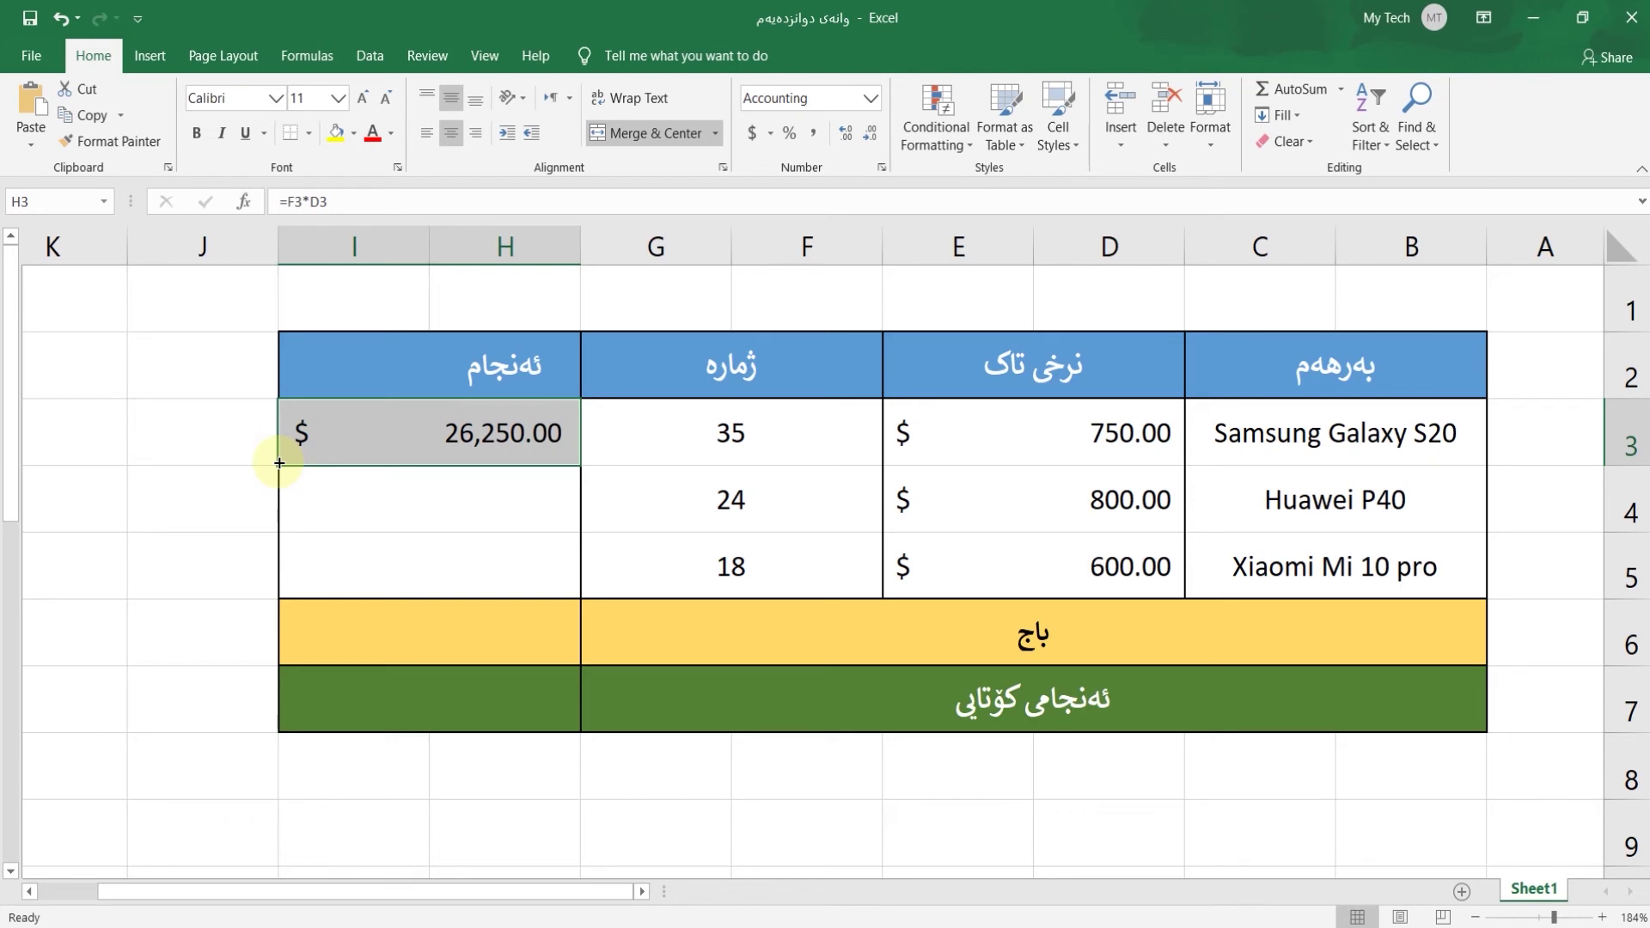
{"action": "left_click_drag", "start_coordinate": [279, 464], "coordinate": [280, 588]}
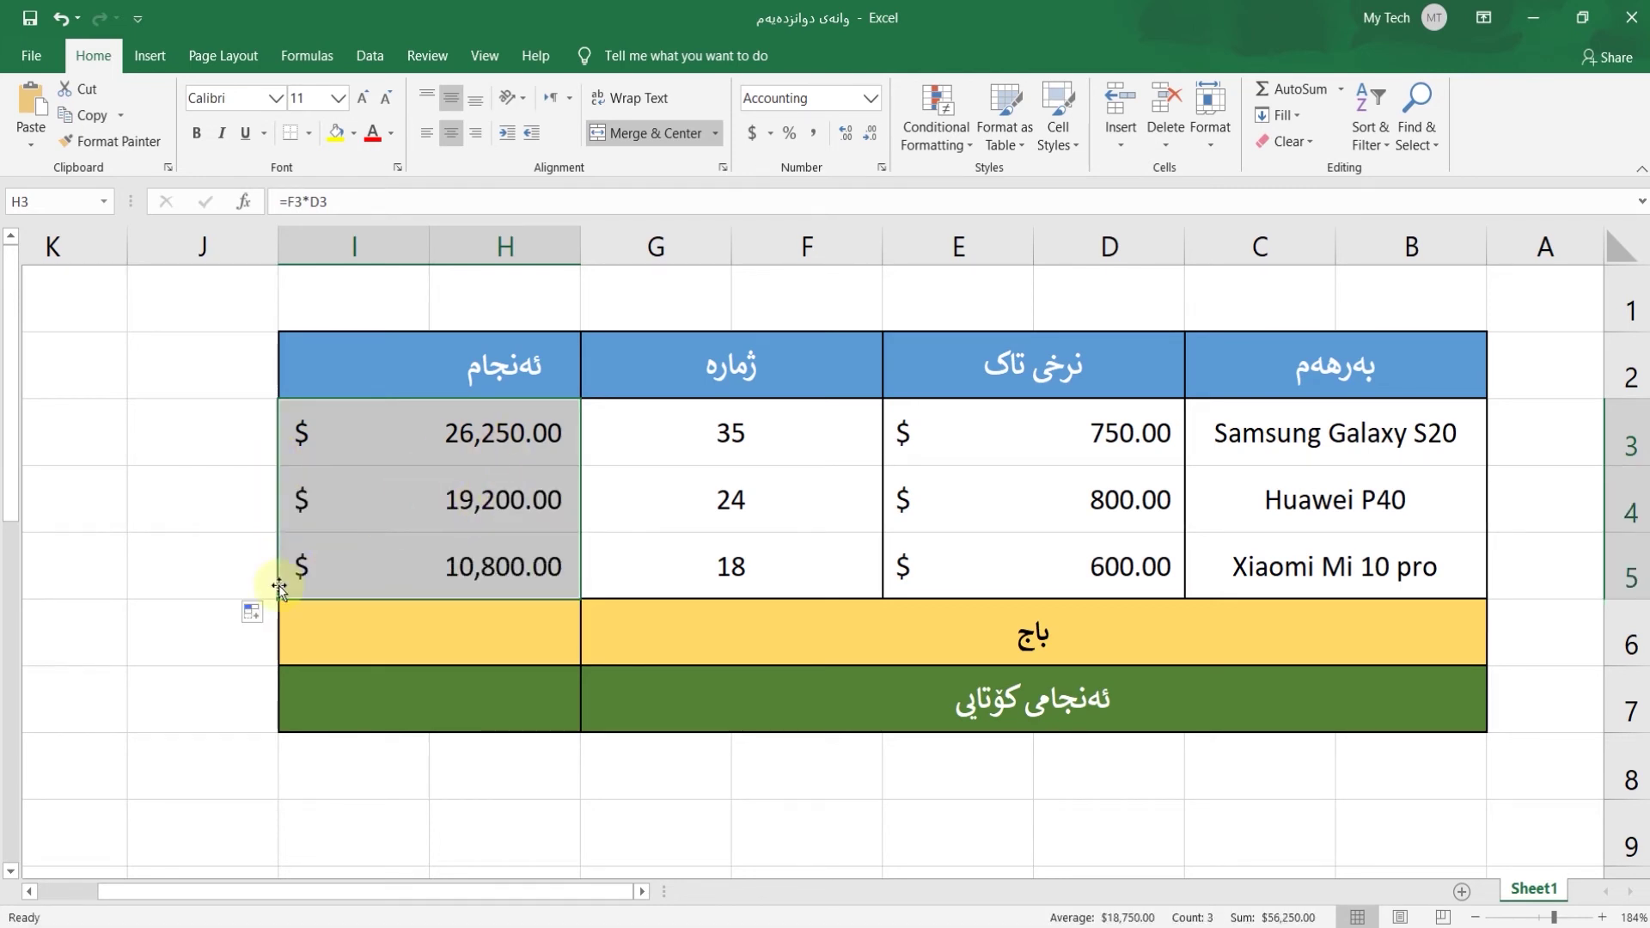
{"action": "left_click", "coordinate": [386, 620]}
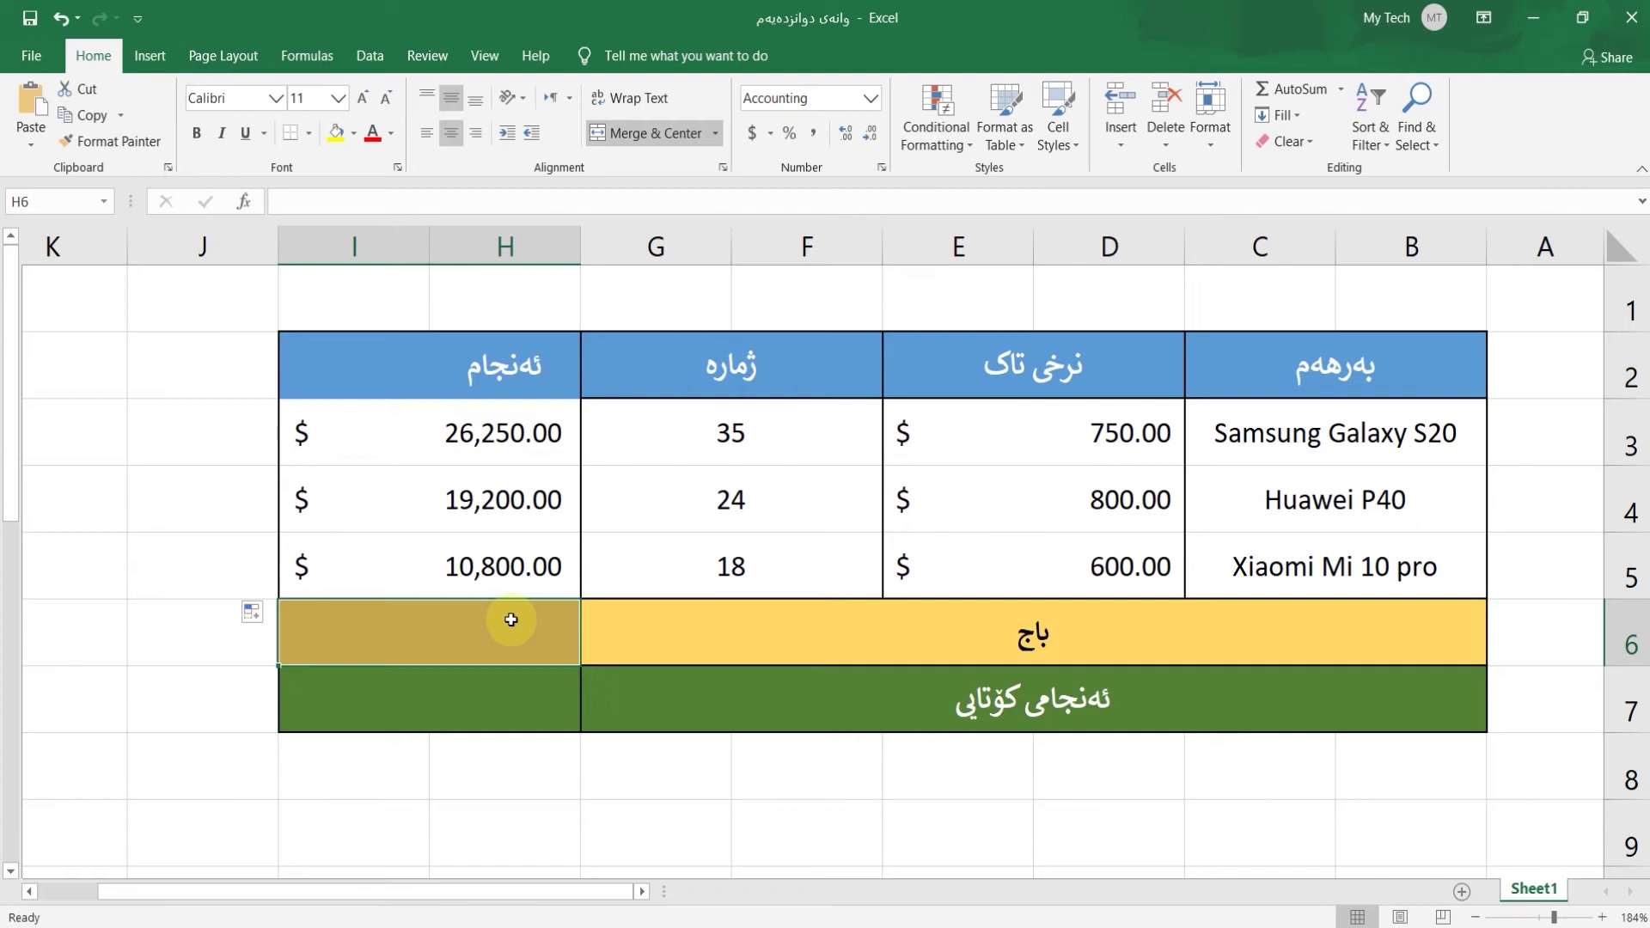
Type =H3+H4+H5 * 0.07 into tax cell H6, picking the three line totals.
{"action": "type", "text": "="}
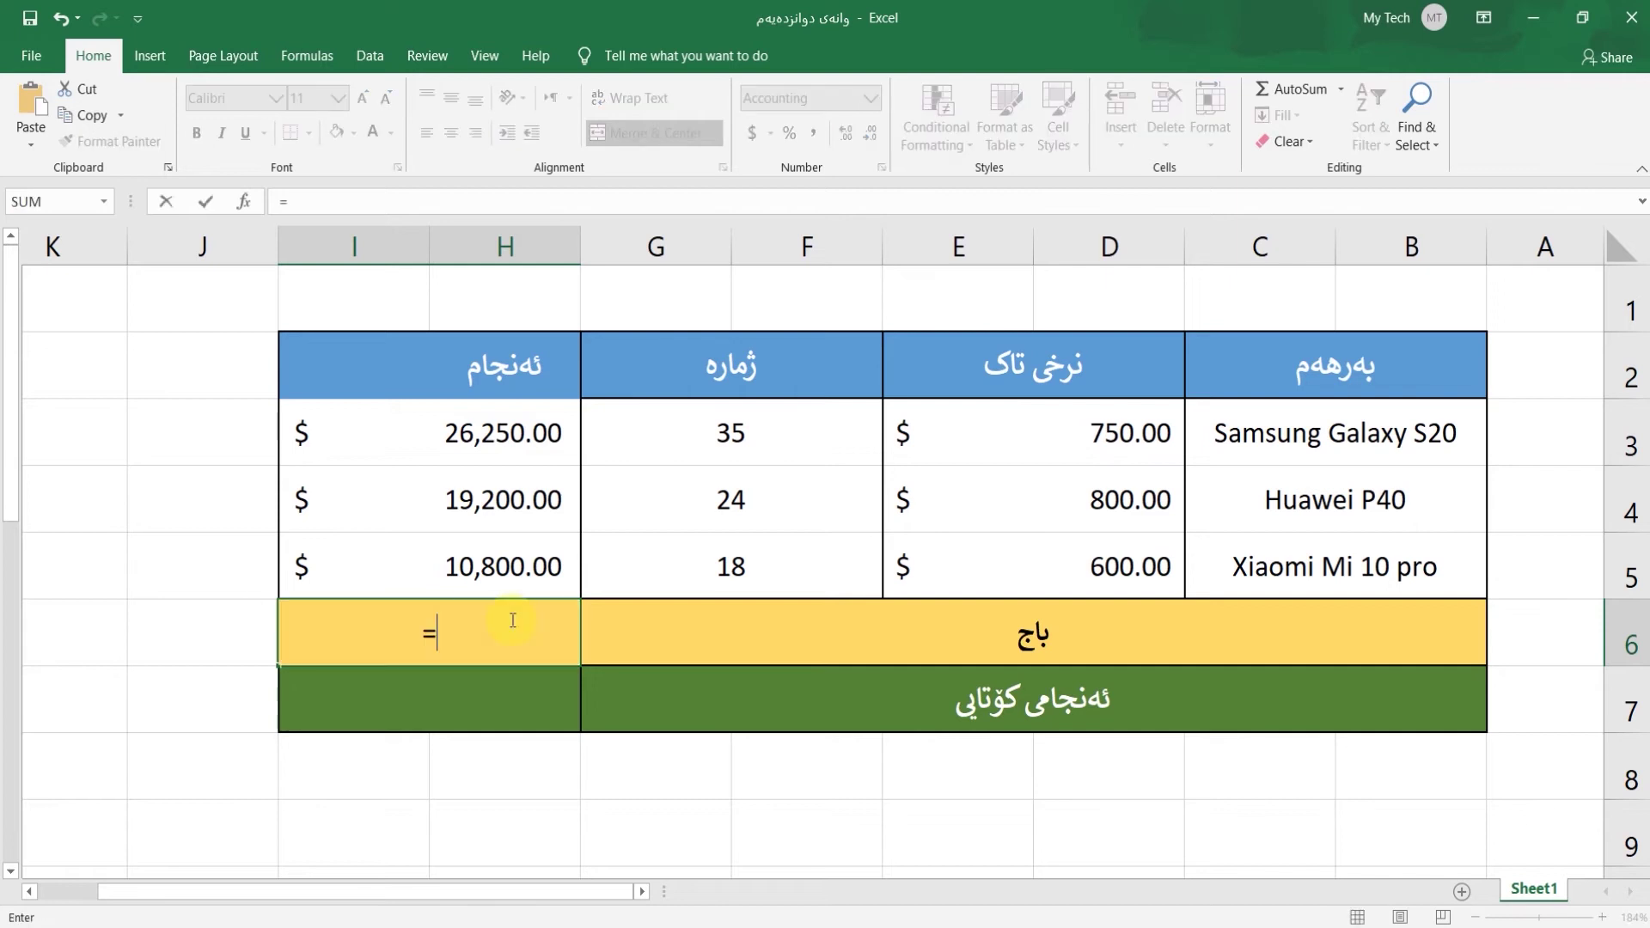
{"action": "left_click", "coordinate": [496, 437]}
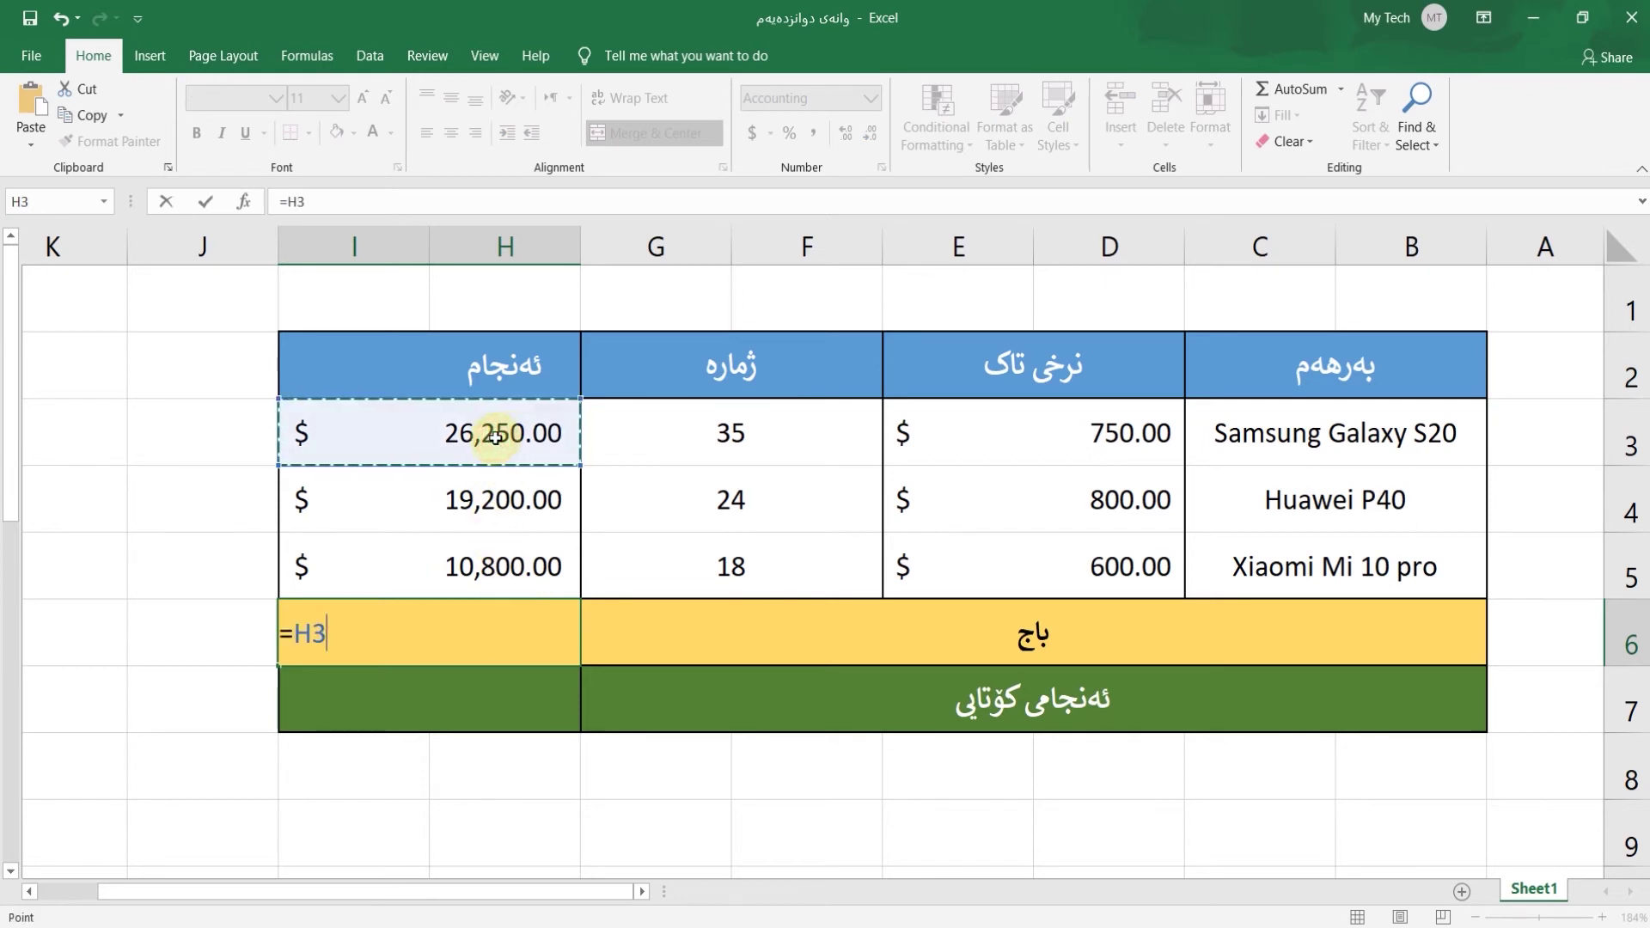
{"action": "type", "text": "+"}
{"action": "left_click", "coordinate": [497, 502]}
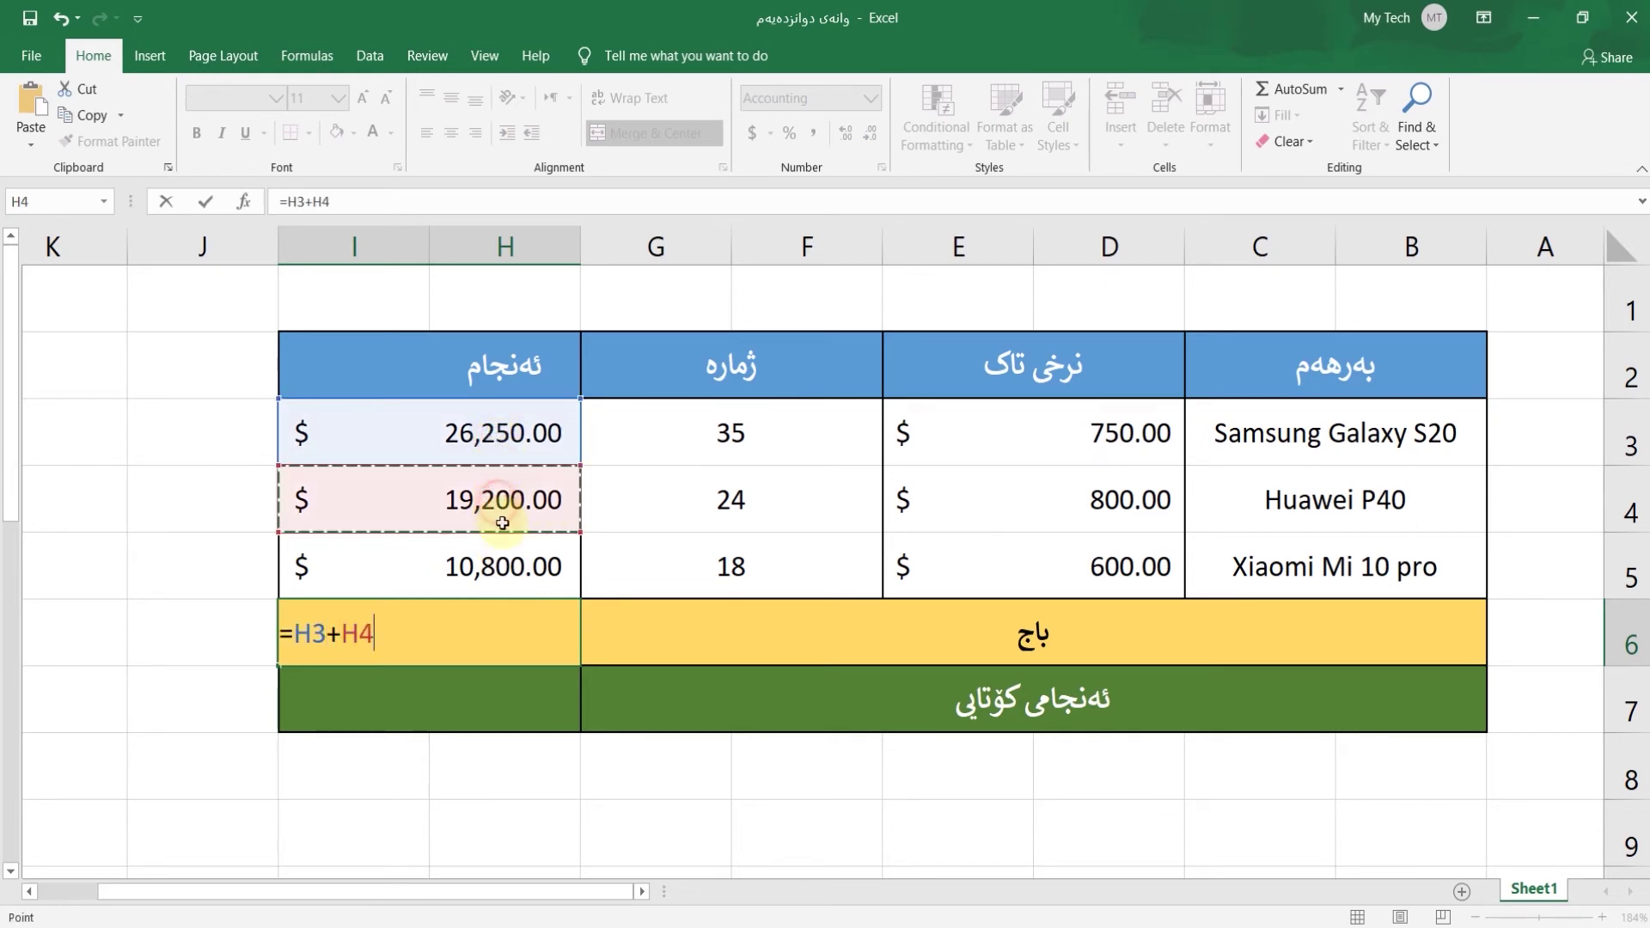
{"action": "type", "text": "+"}
{"action": "left_click", "coordinate": [509, 562]}
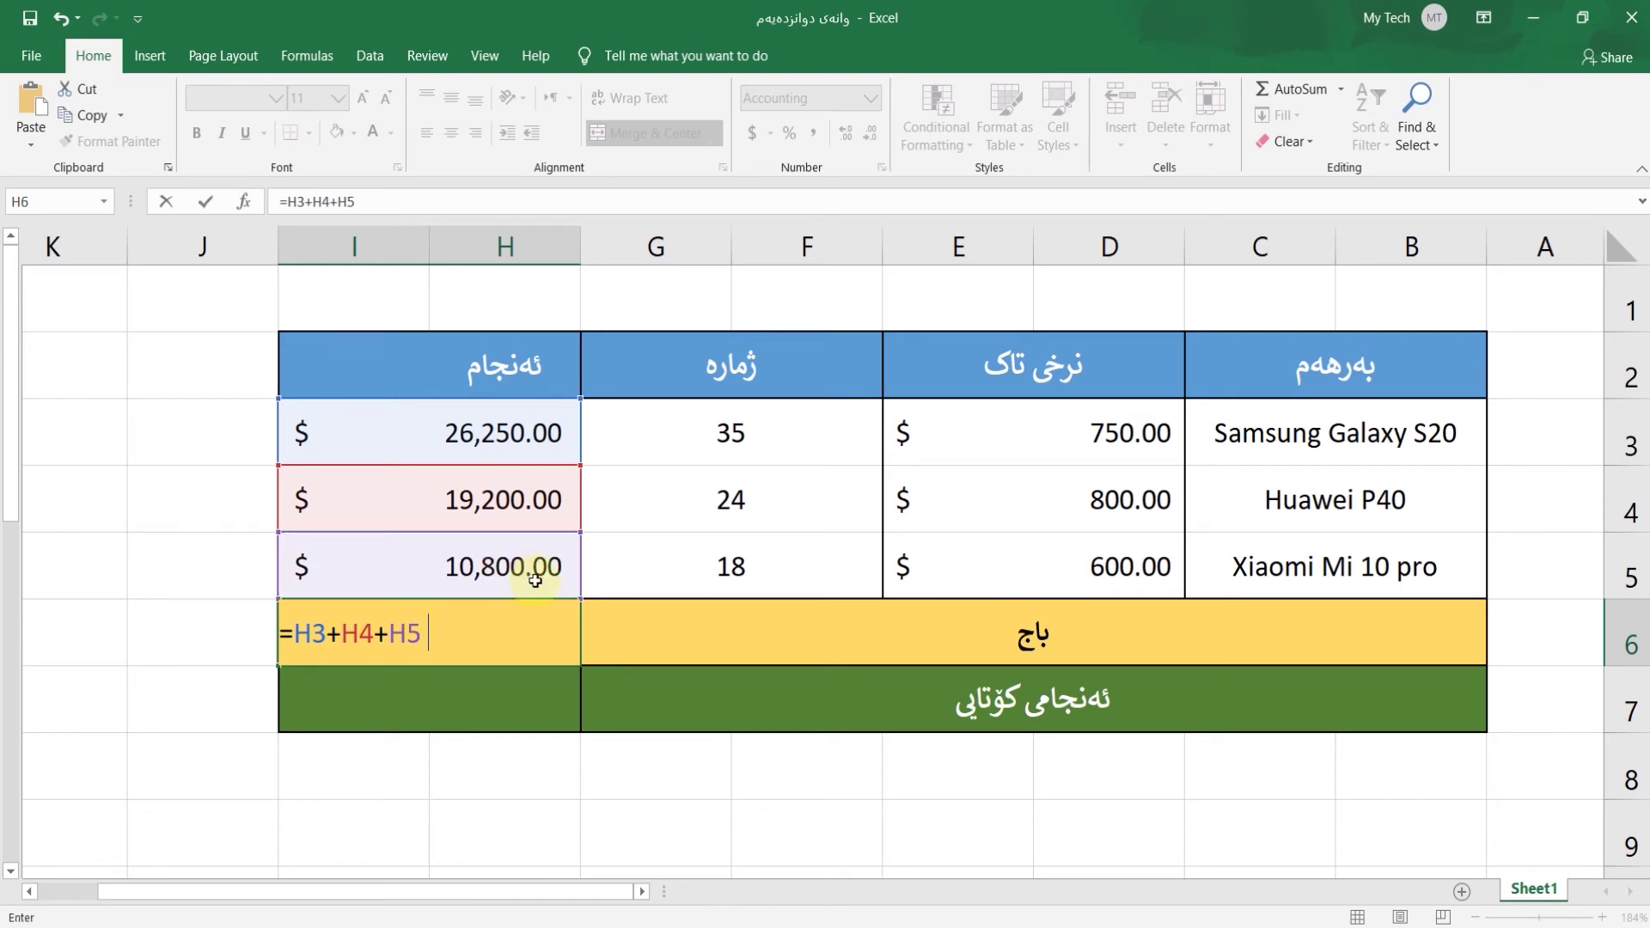
{"action": "type", "text": "* 0."}
{"action": "type", "text": "07"}
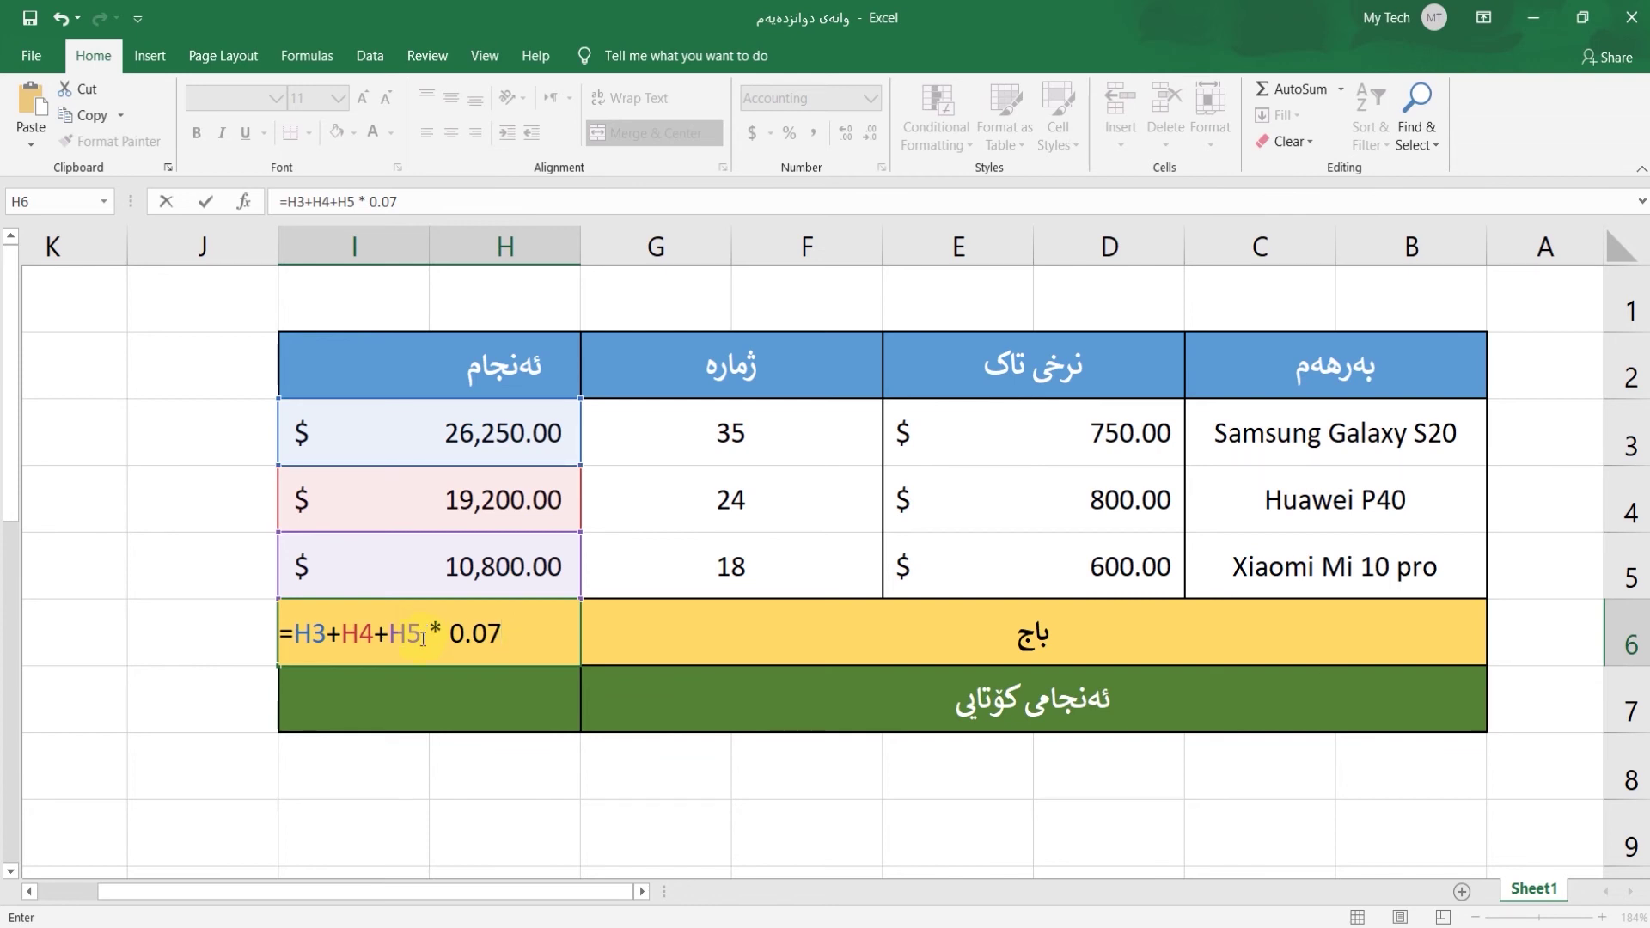
{"action": "left_click_drag", "start_coordinate": [507, 634], "coordinate": [420, 634]}
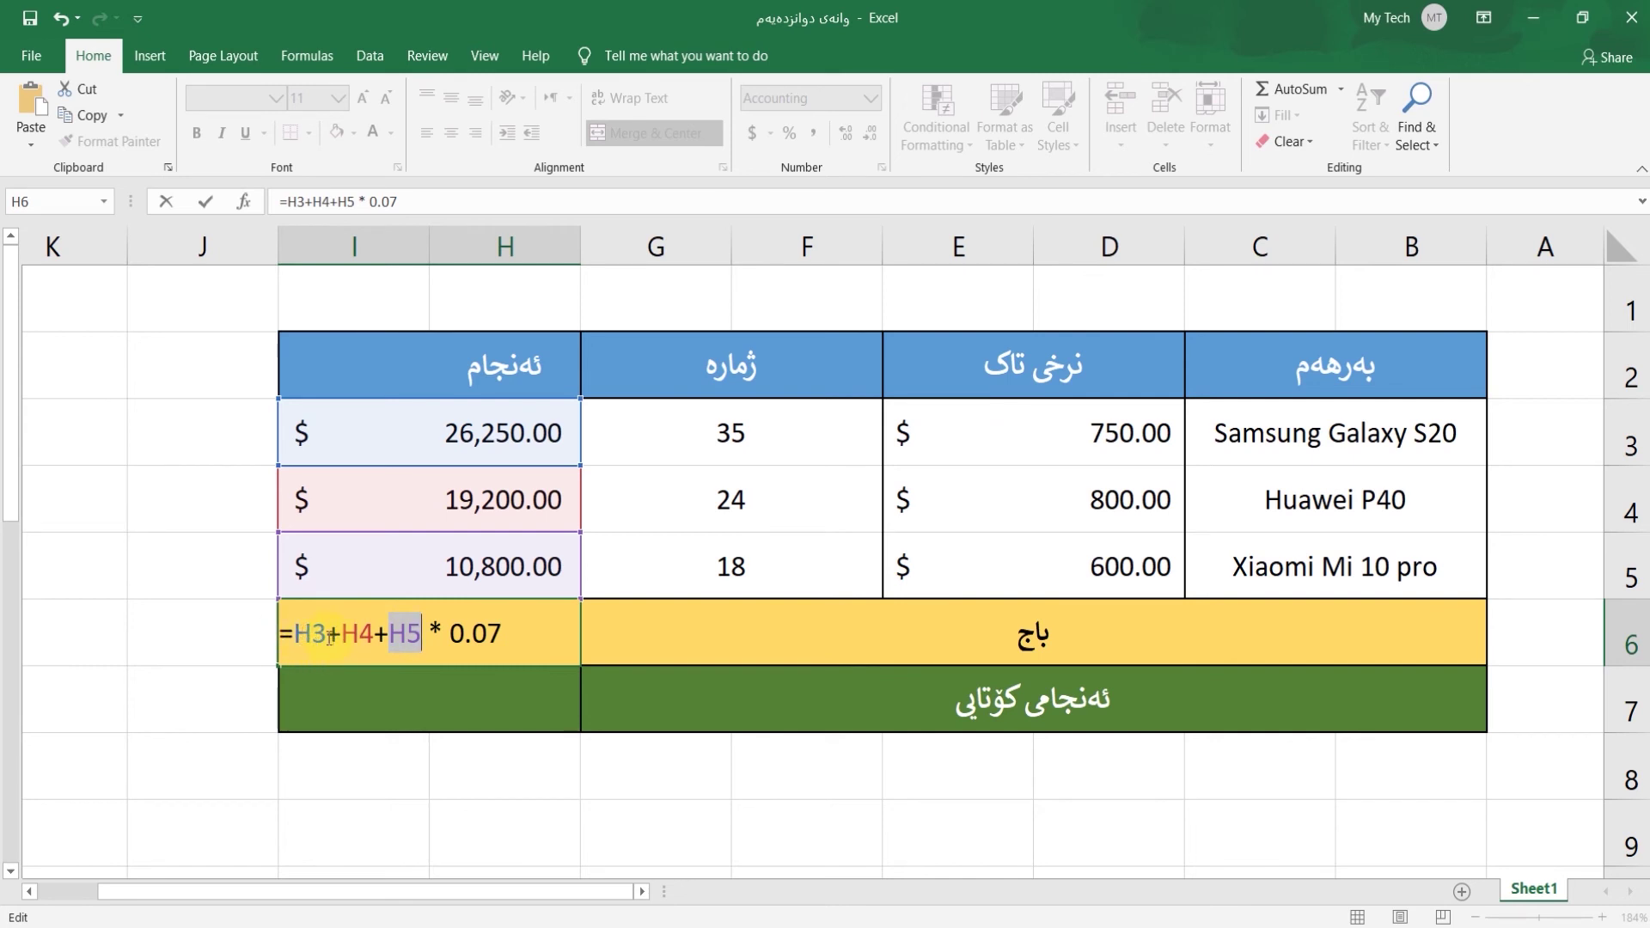
Wrap H3+H4+H5 in parentheses in the H6 formula and enter it, giving $3,937.50.
{"action": "left_click", "coordinate": [298, 630]}
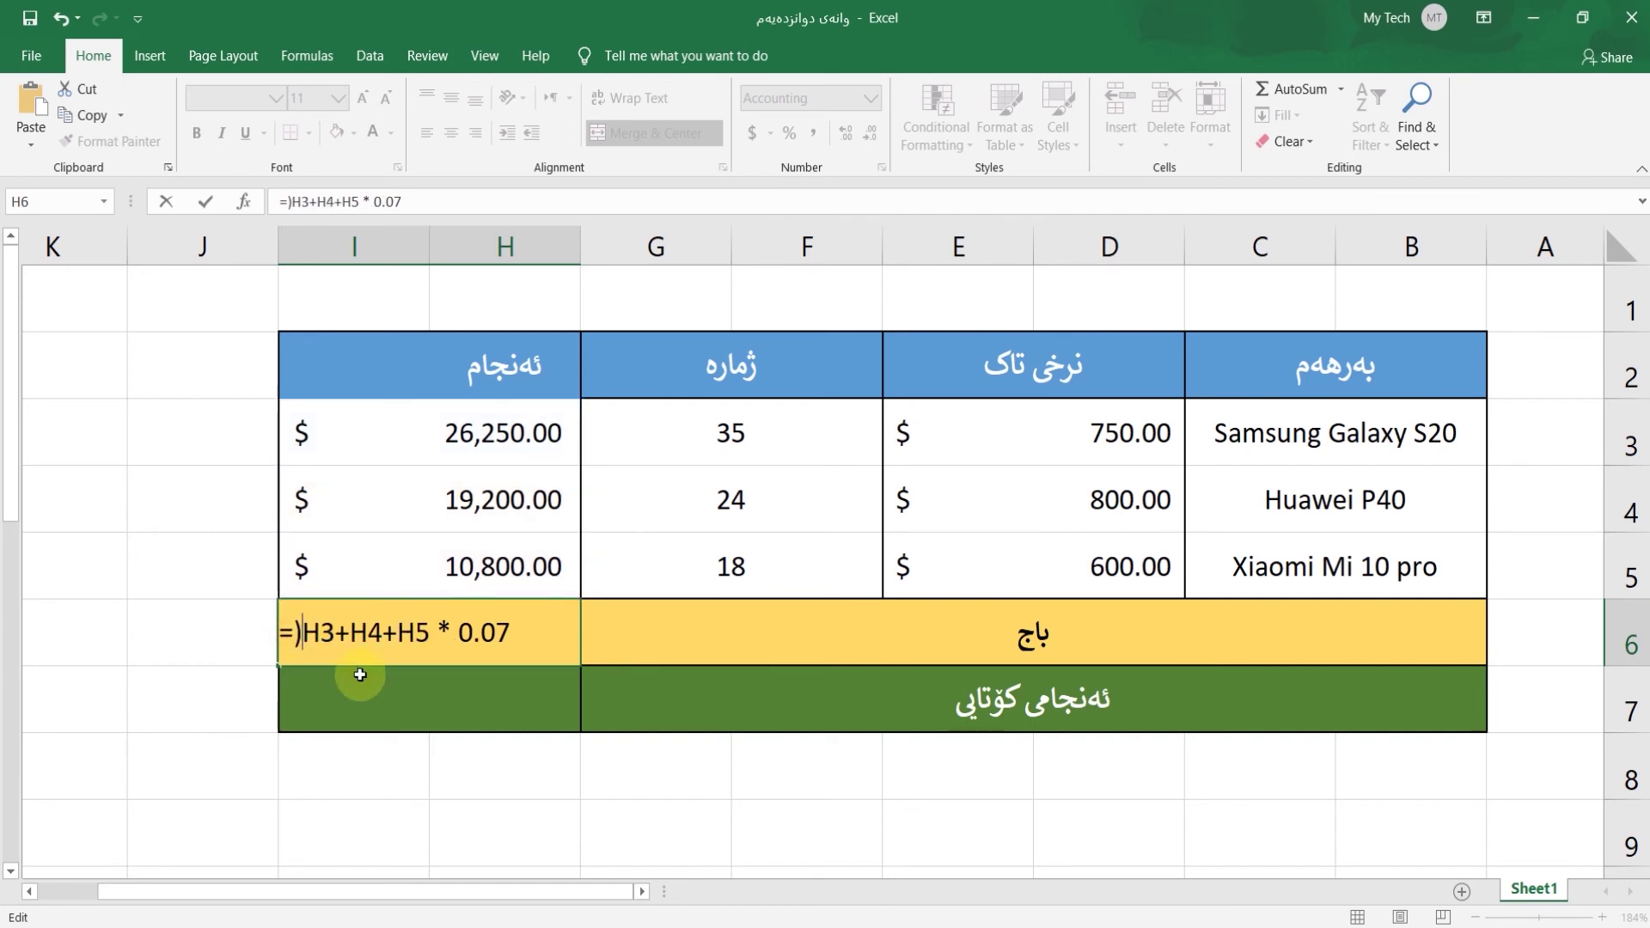
{"action": "type", "text": "("}
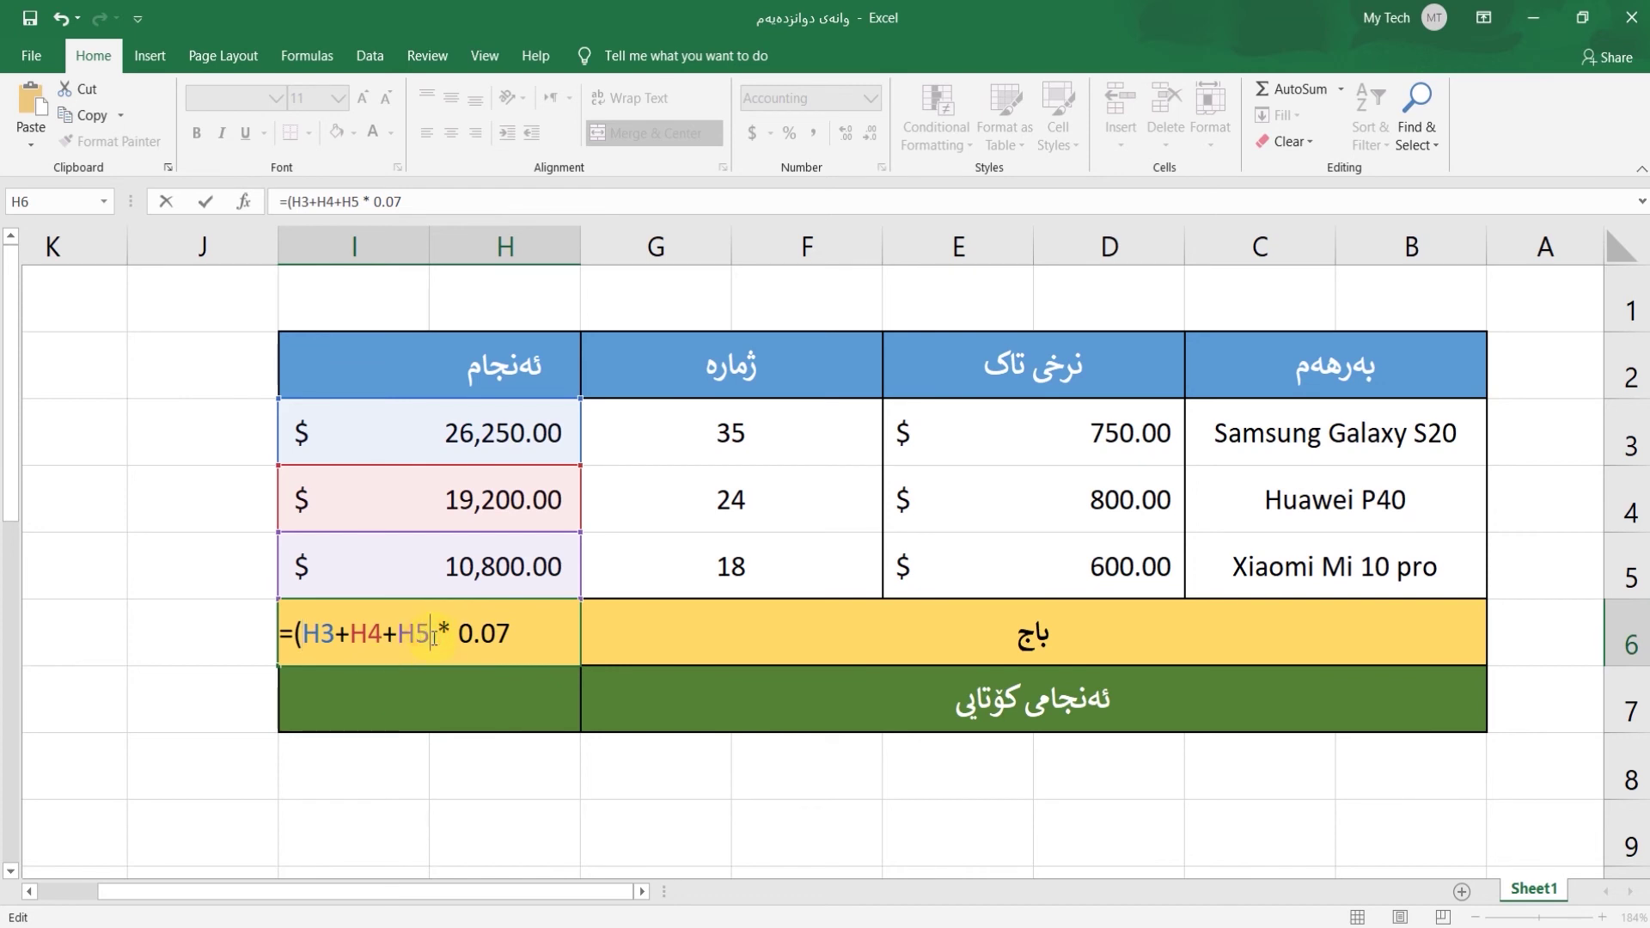
{"action": "type", "text": ")"}
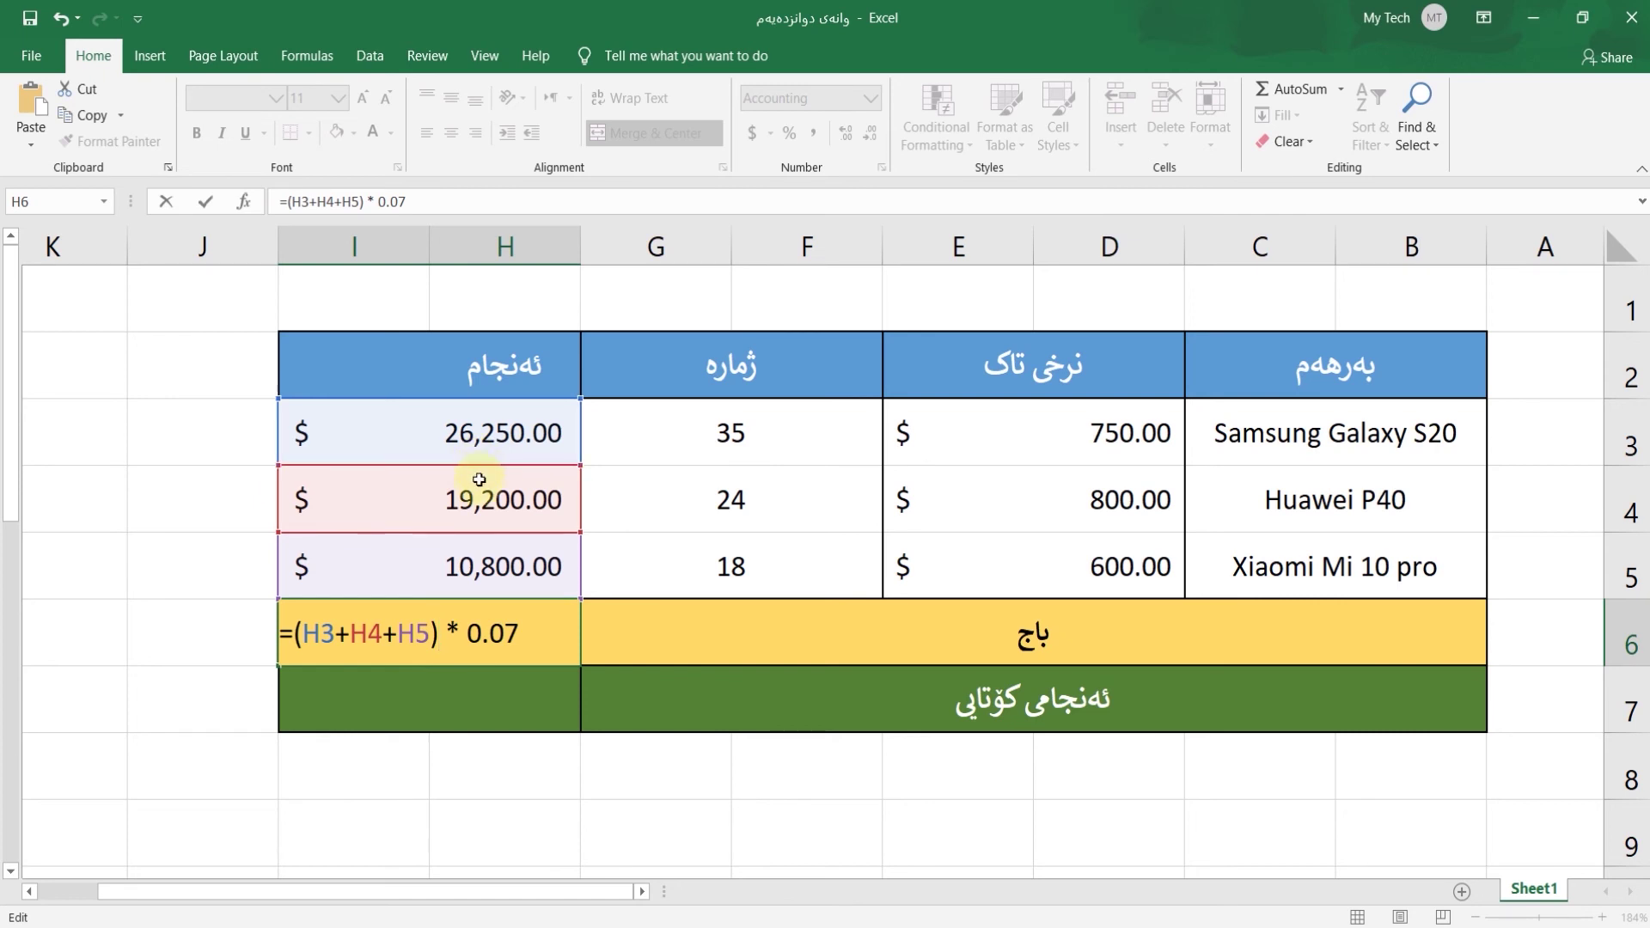
{"action": "left_click", "coordinate": [536, 625]}
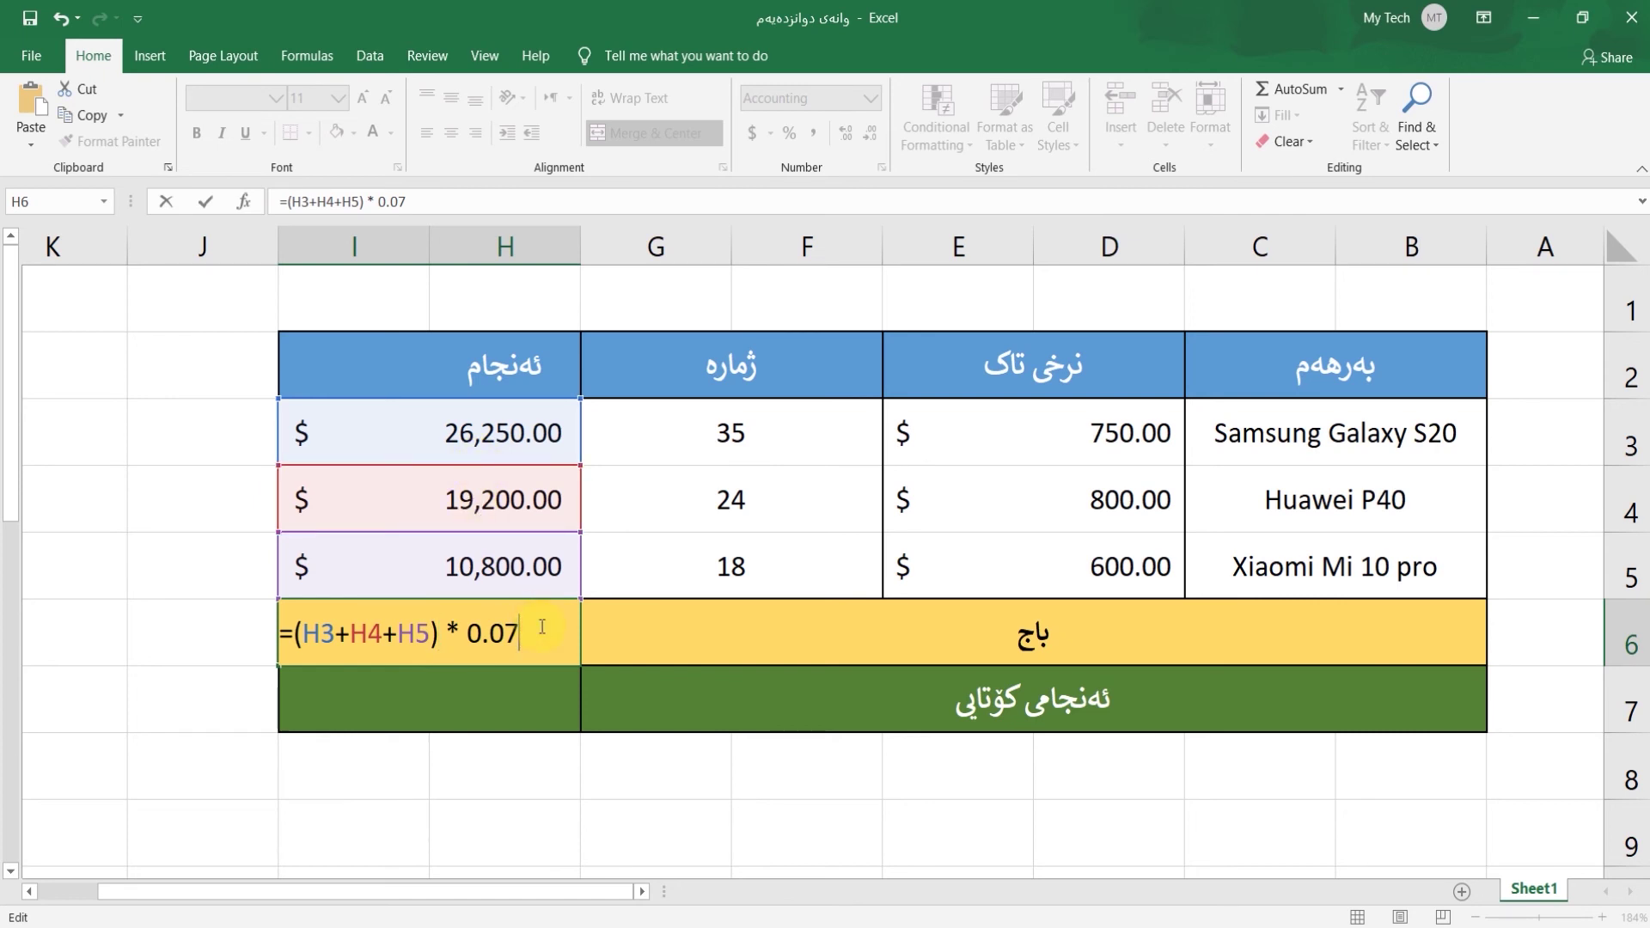
{"action": "key", "text": "Return"}
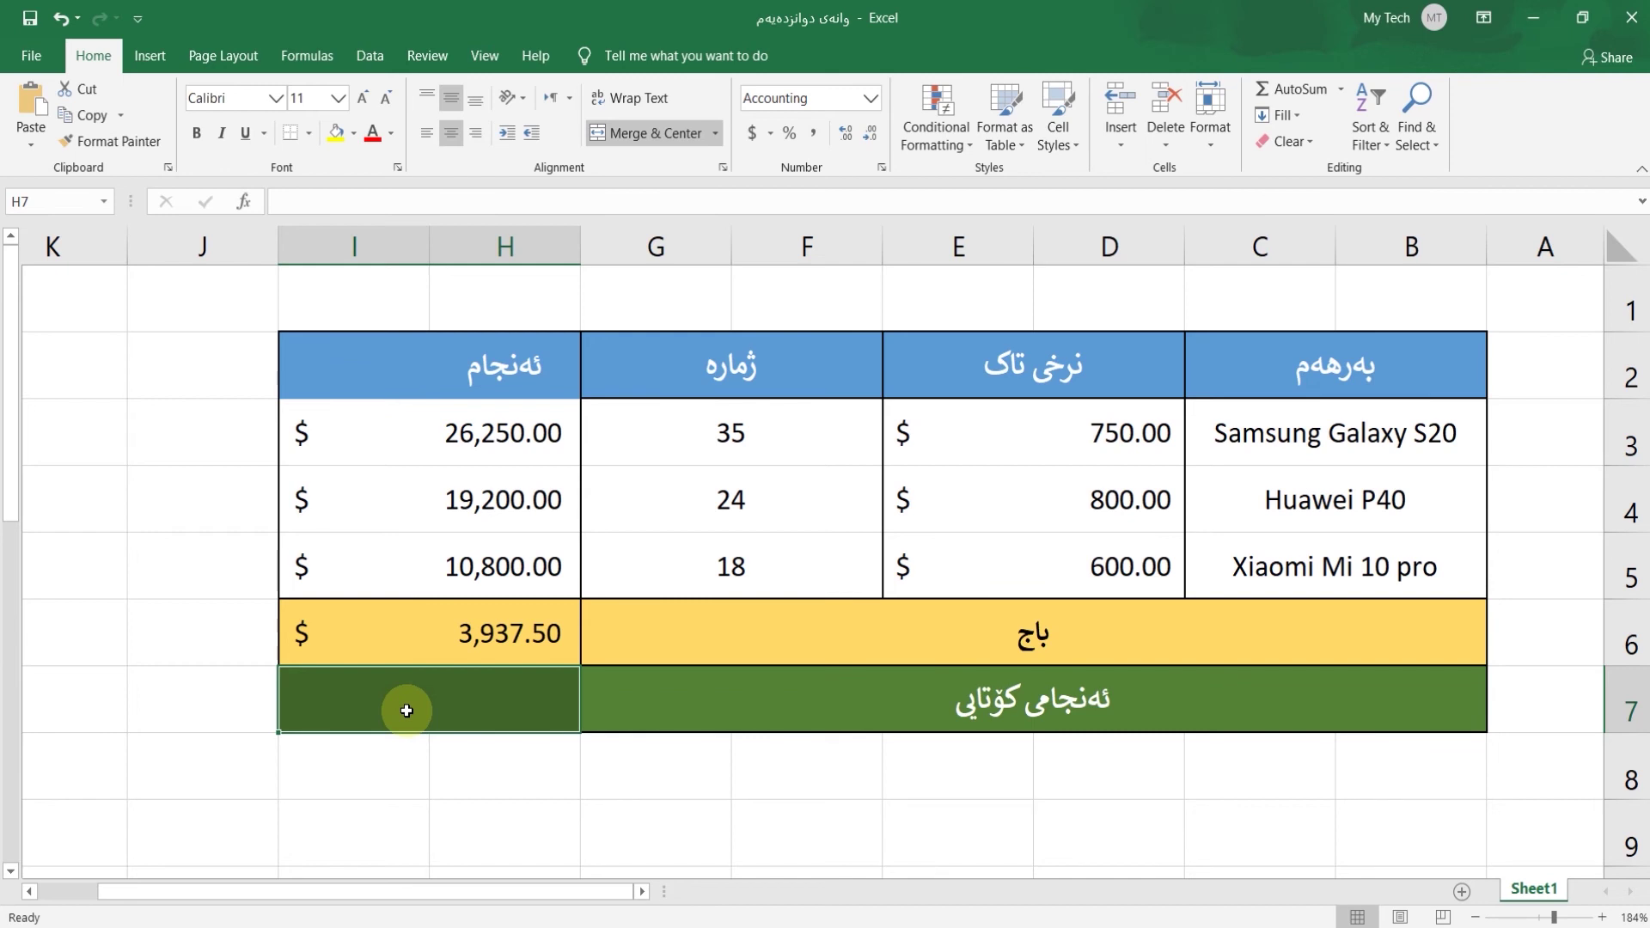
Enter =H6+H5+H4+H3 in H7 for a final total of $60,187.50.
{"action": "type", "text": "="}
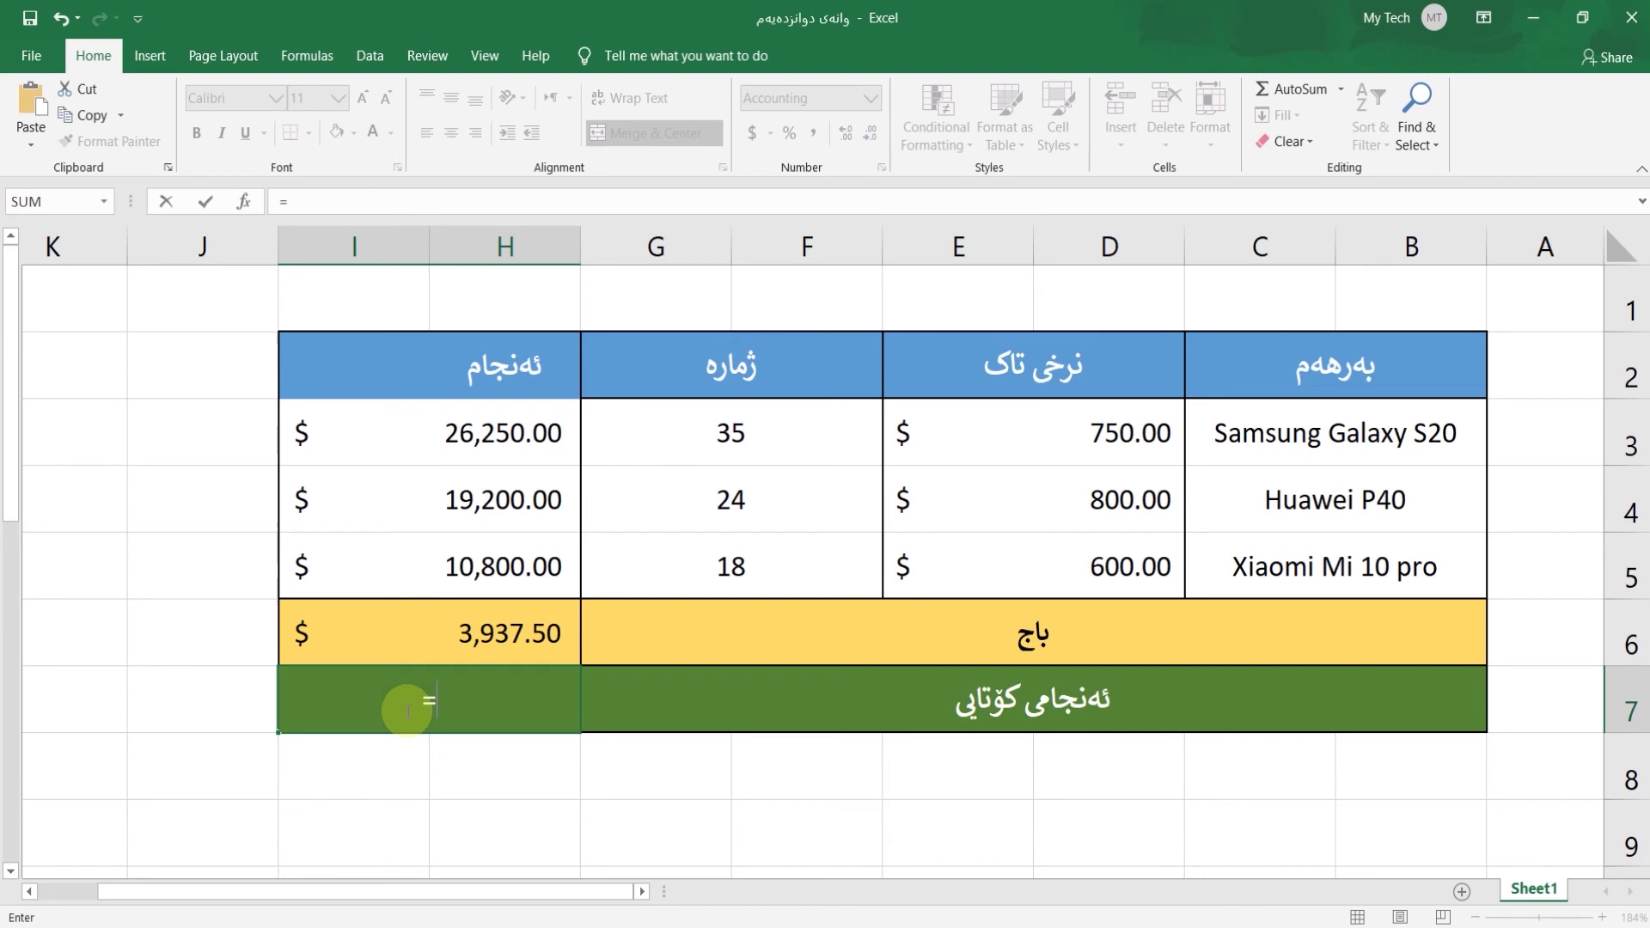
{"action": "left_click", "coordinate": [503, 640]}
{"action": "type", "text": "+"}
{"action": "left_click", "coordinate": [491, 560]}
{"action": "type", "text": "+"}
{"action": "left_click", "coordinate": [493, 507]}
{"action": "type", "text": "+"}
{"action": "left_click", "coordinate": [487, 447]}
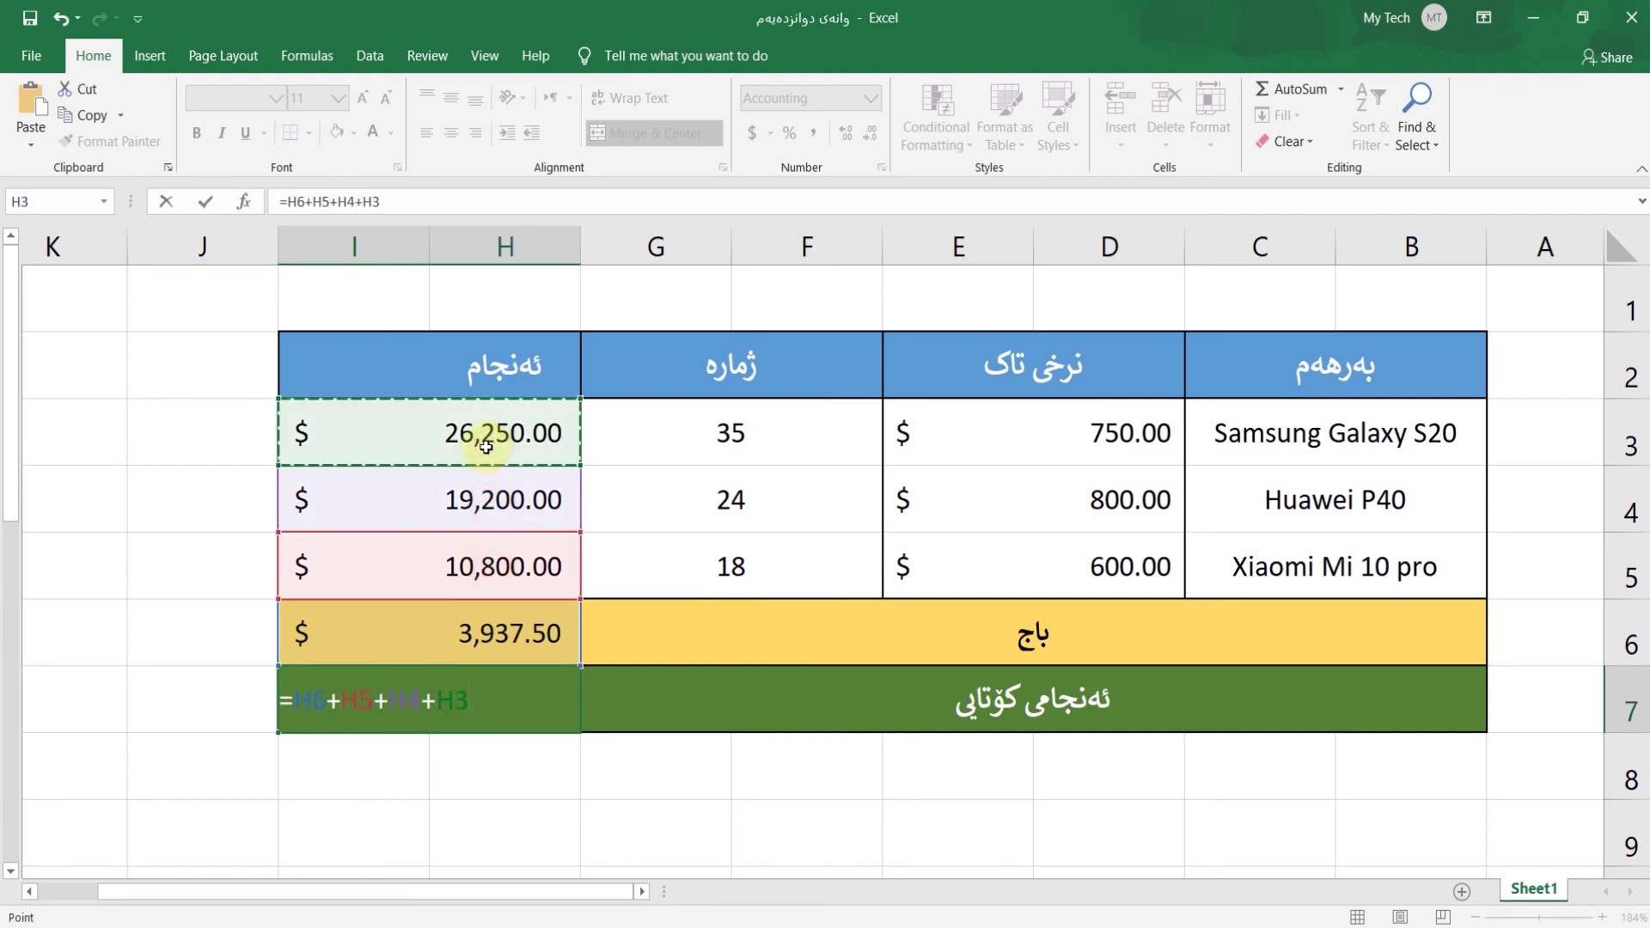
{"action": "key", "text": "Return"}
{"action": "left_click", "coordinate": [479, 702]}
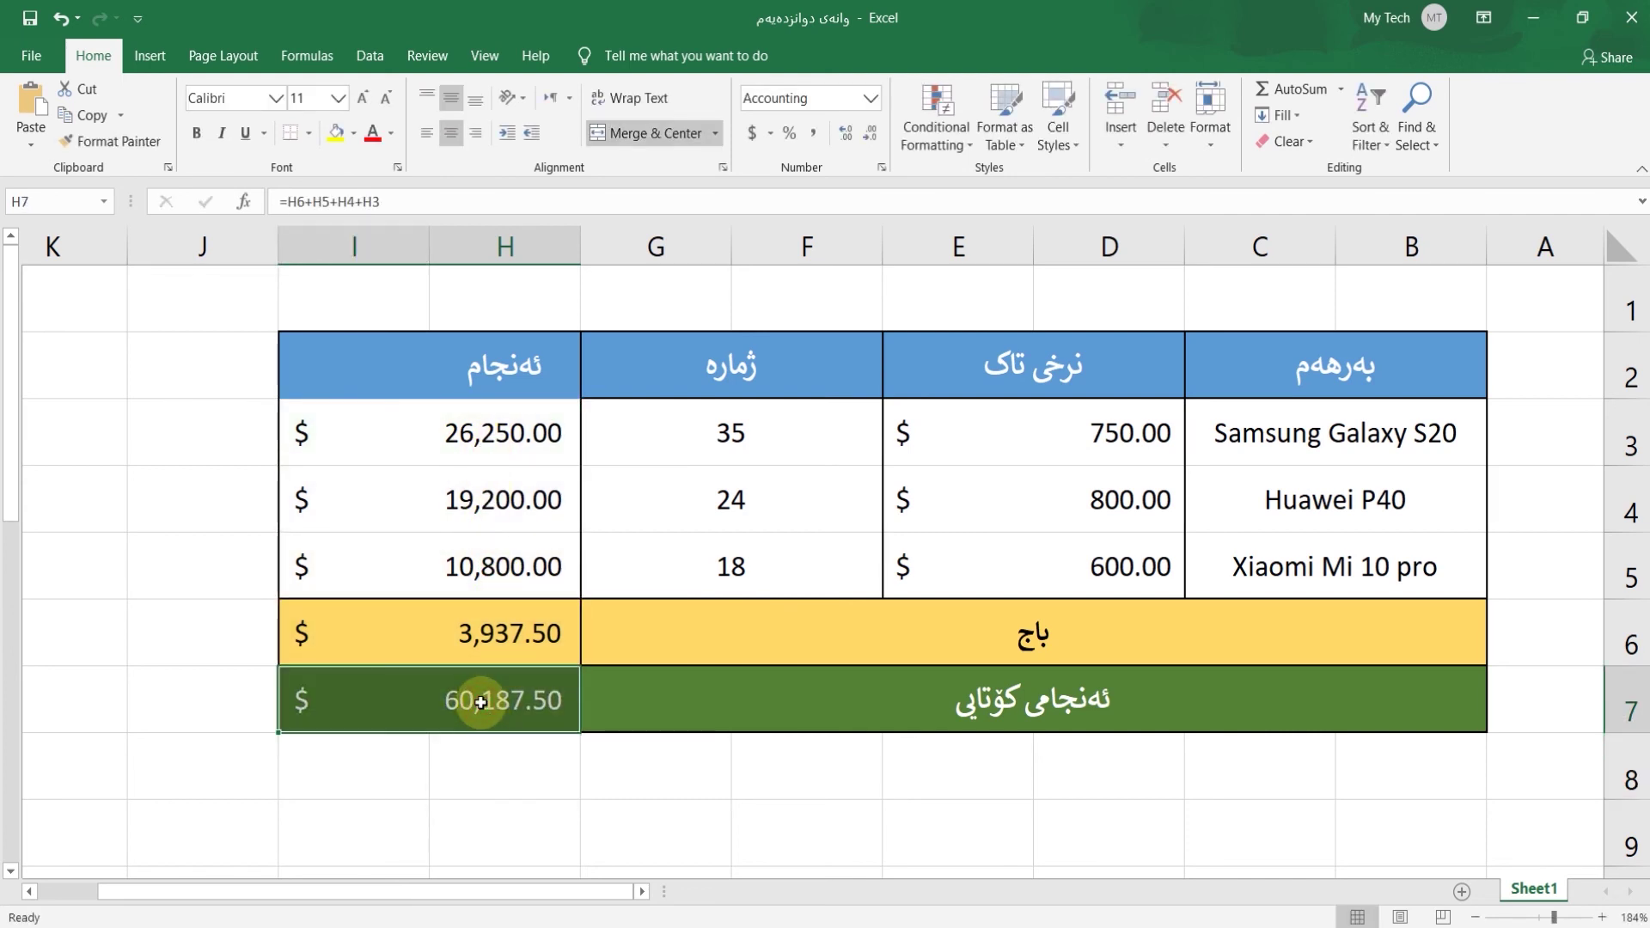